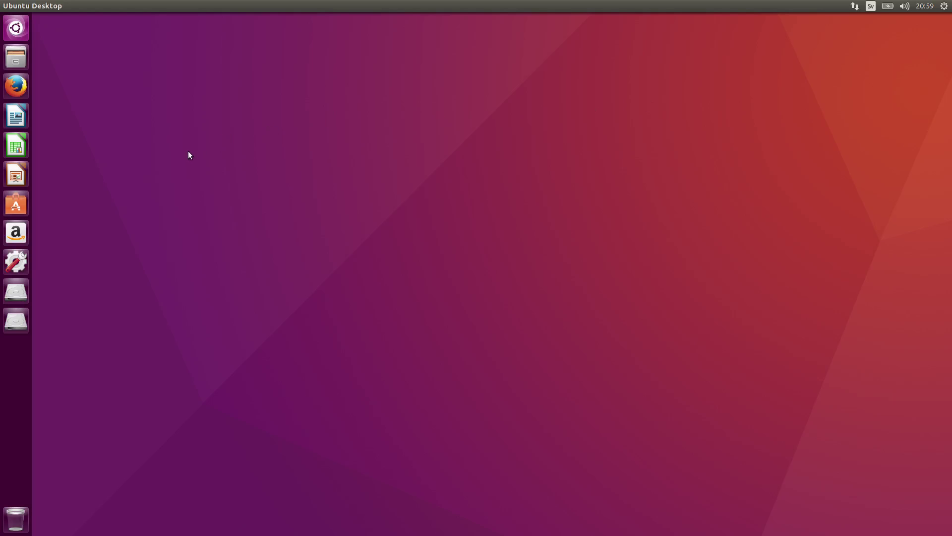
- Search Ubuntu Software for 'unity tw' and start installing Unity Tweak Tool
left_click(25, 206)
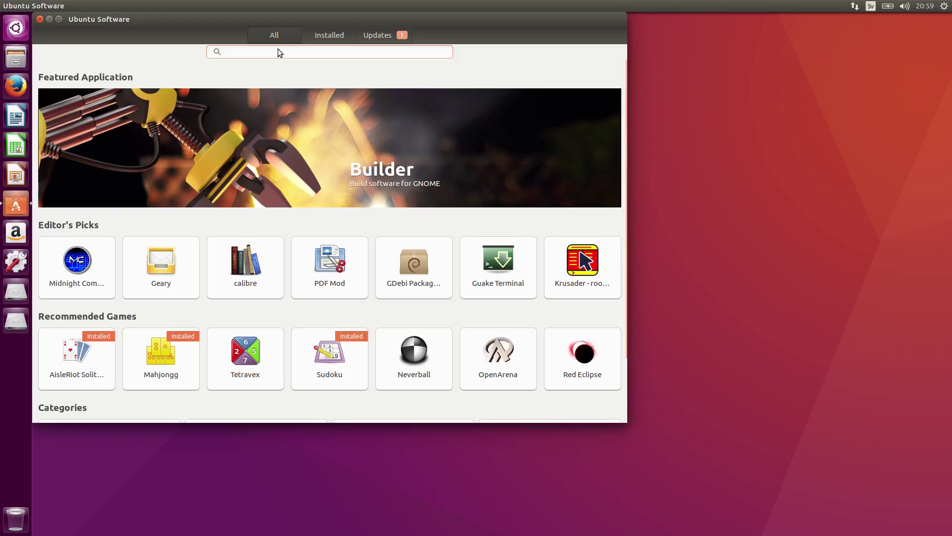
type("unity tw")
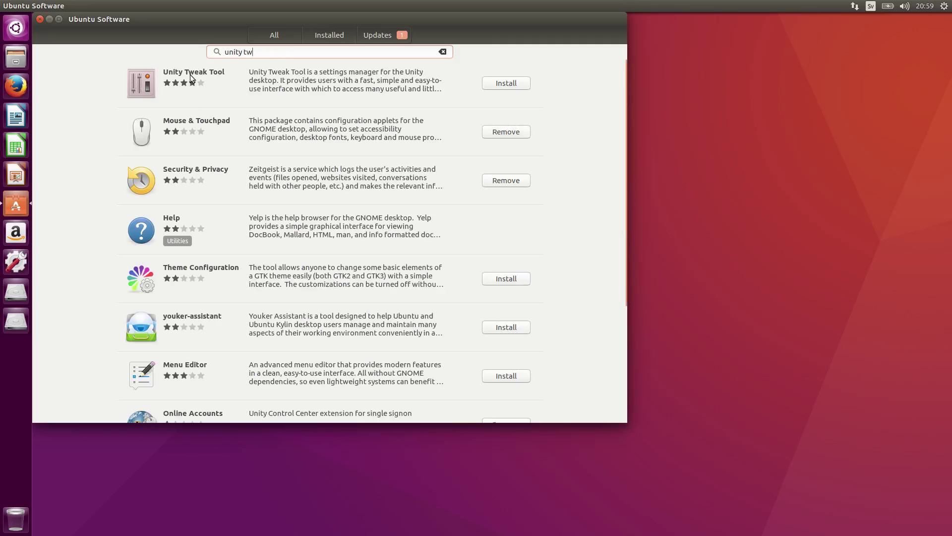
left_click(512, 84)
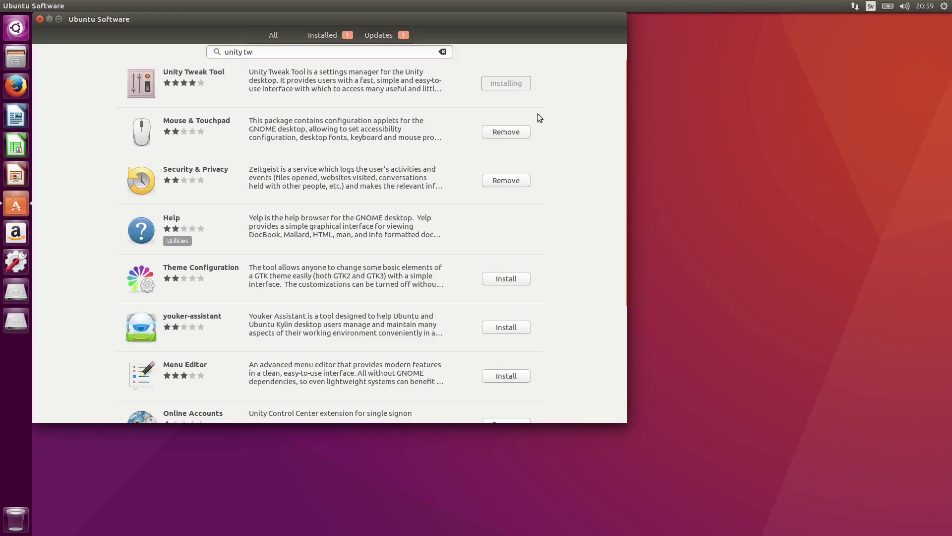
- Authorise the install with the account password and view the Installed apps list
left_click(339, 36)
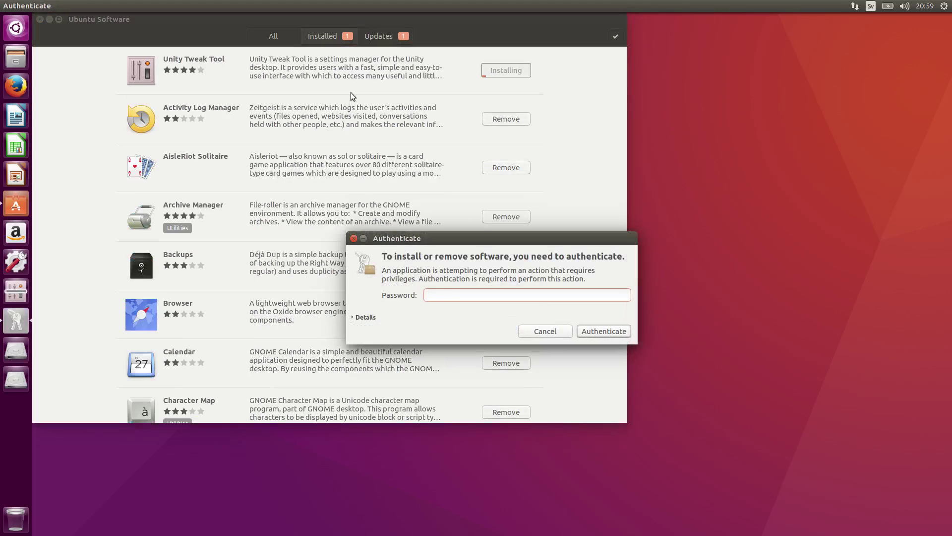
type("•••••••••••")
key("Return")
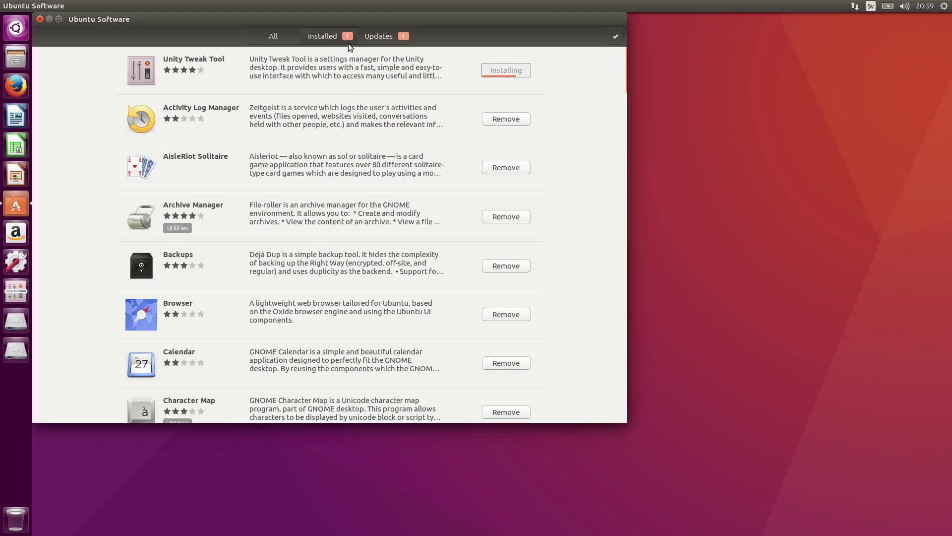
left_click(385, 37)
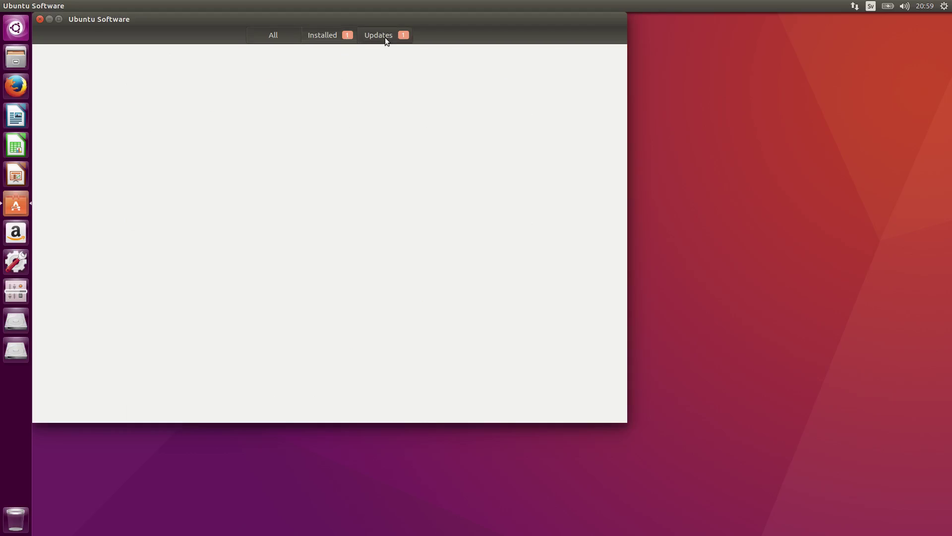
left_click(338, 34)
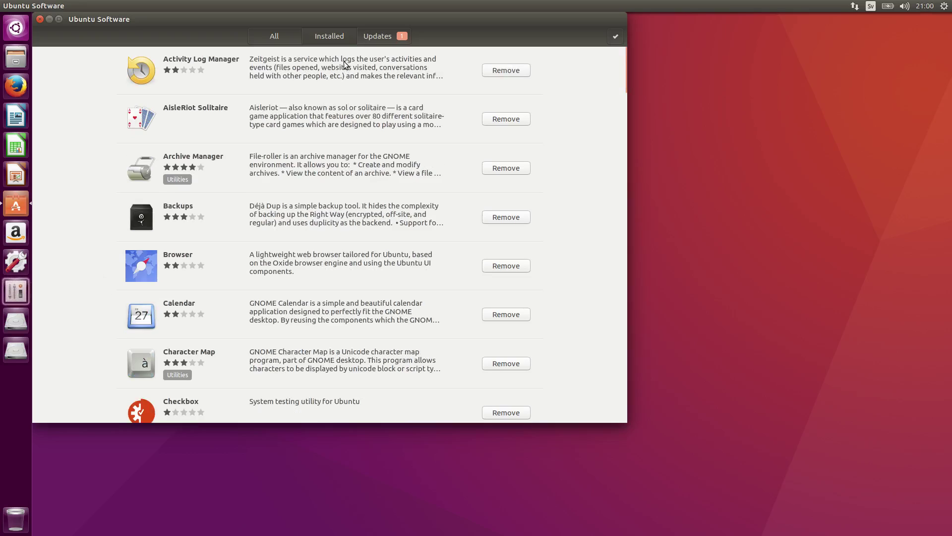
- Close the store, then set the launcher Position to Bottom in Unity Tweak Tool
left_click(40, 19)
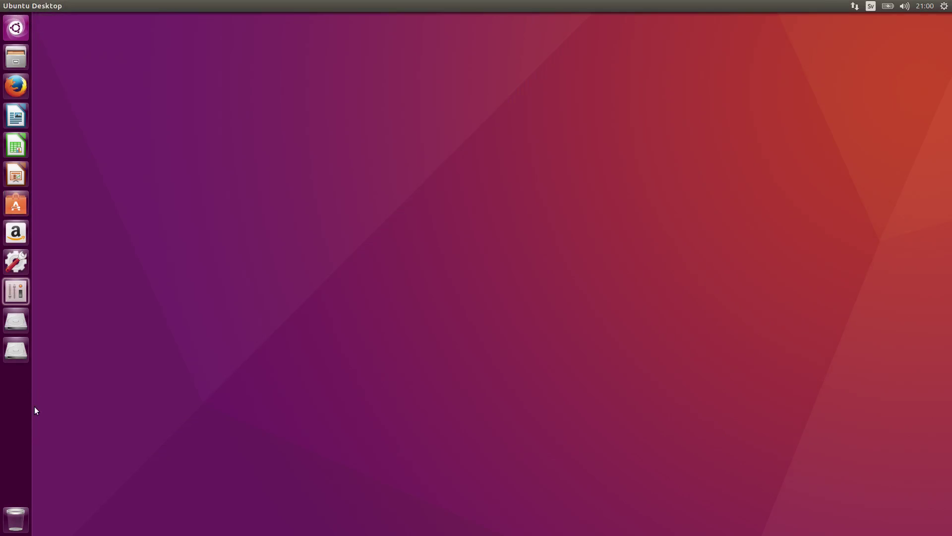
left_click(21, 289)
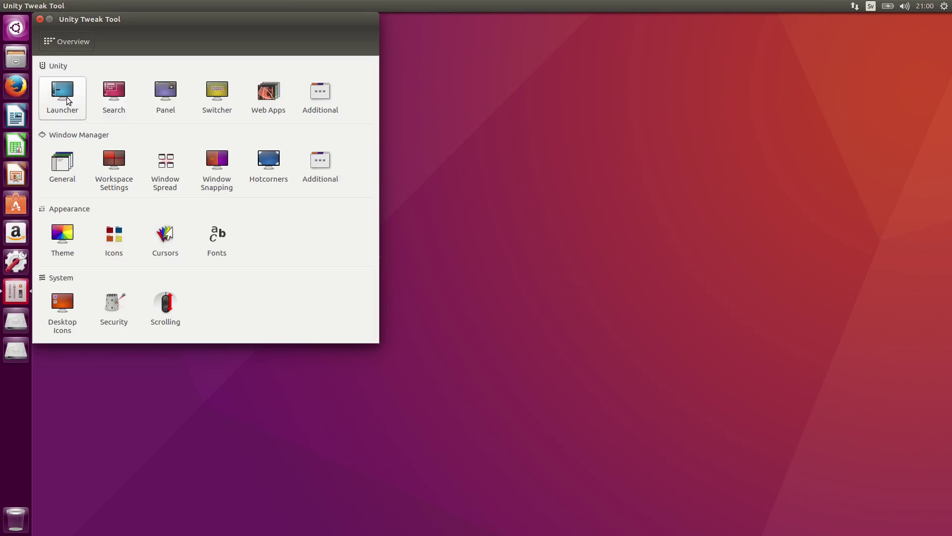
left_click(71, 100)
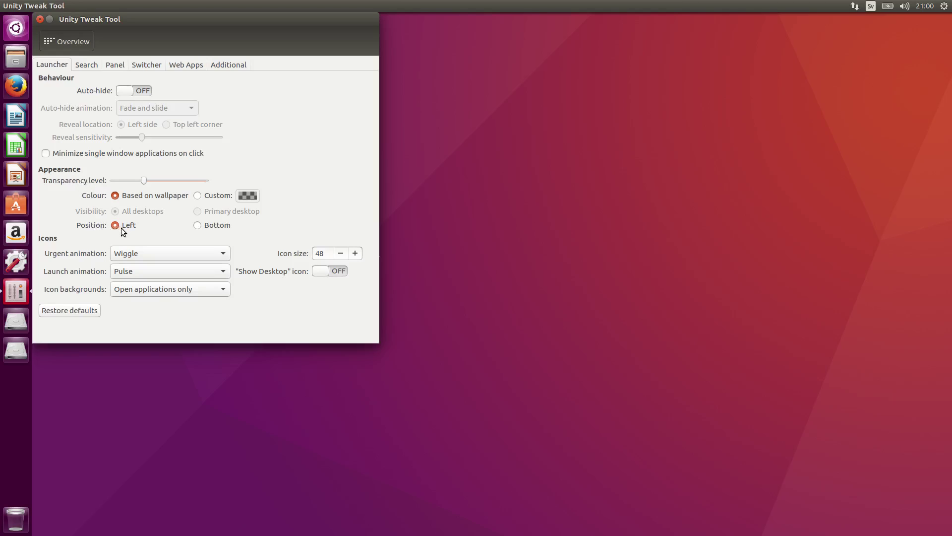
left_click(228, 227)
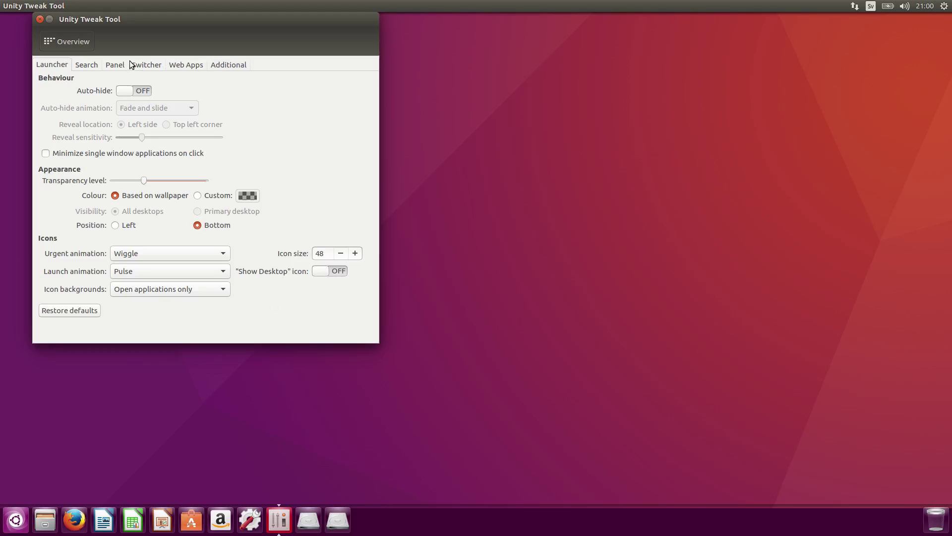
left_click(39, 20)
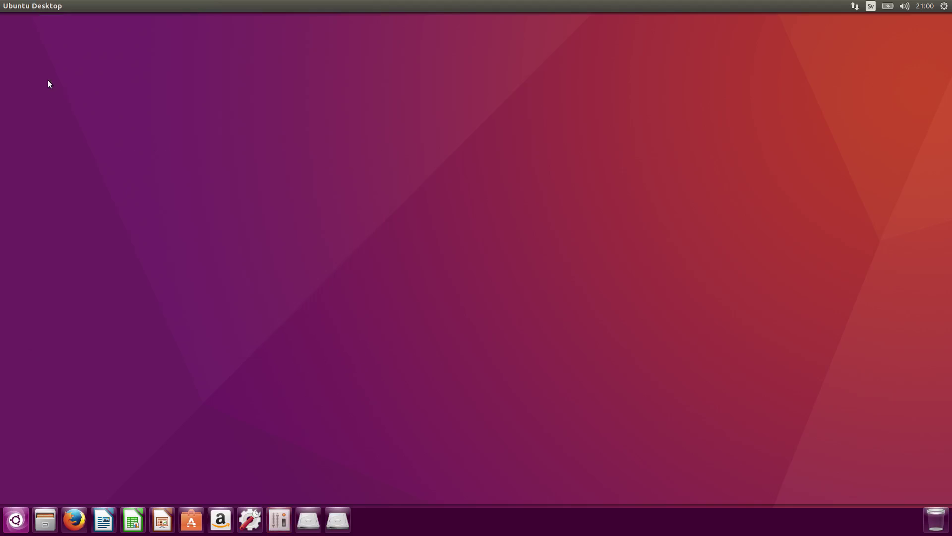
- Set the launcher icon size to 32 in the Appearance settings
left_click(242, 523)
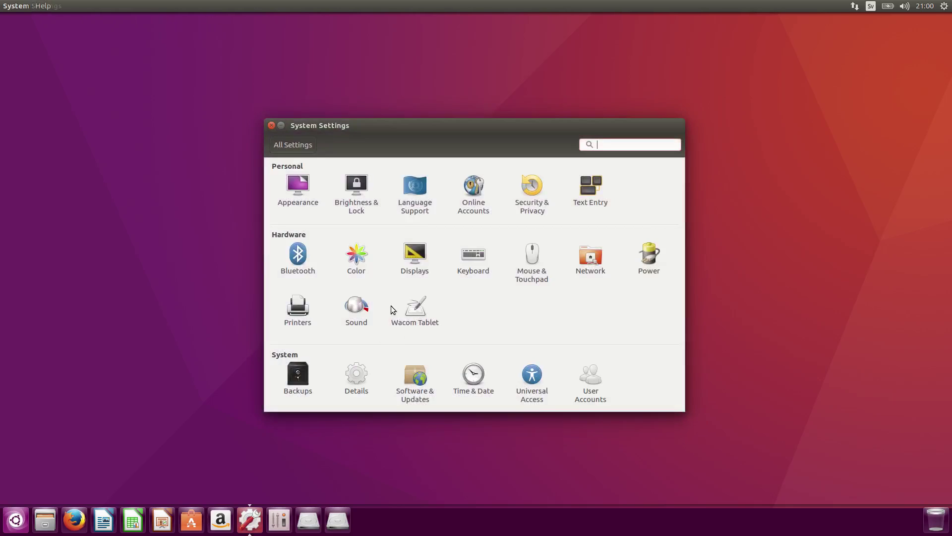
left_click(301, 192)
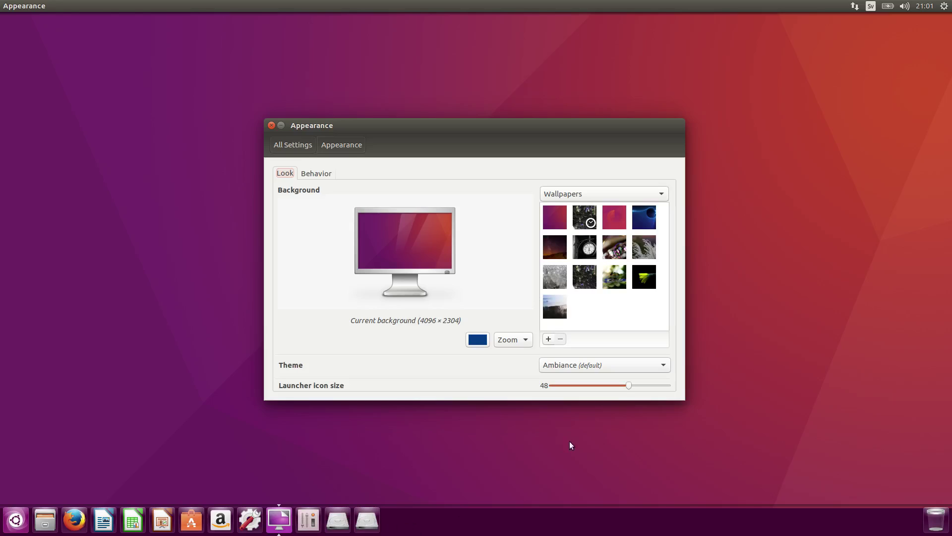
left_click_drag(633, 387, 695, 388)
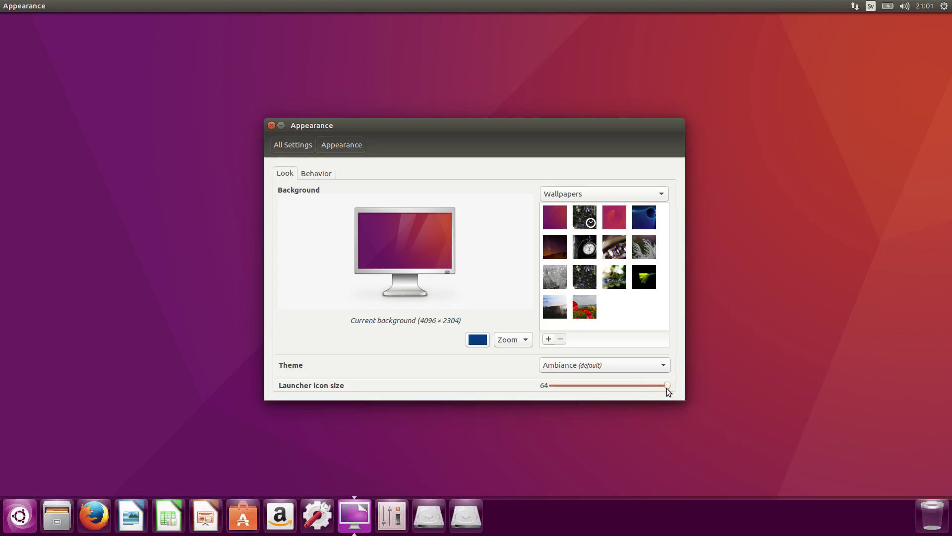
left_click_drag(668, 391, 592, 388)
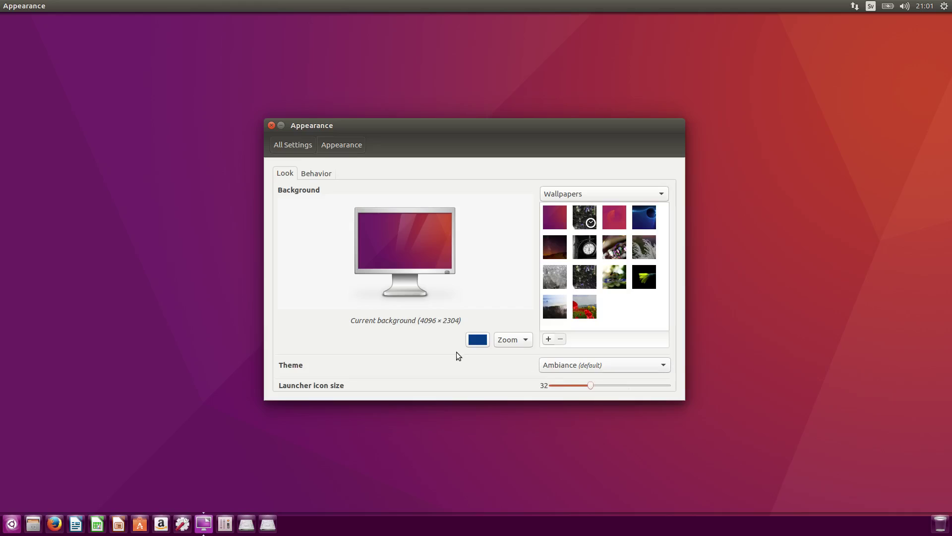
- On the Behavior tab, show window menus in the title bar, always displayed, and close settings
left_click(328, 178)
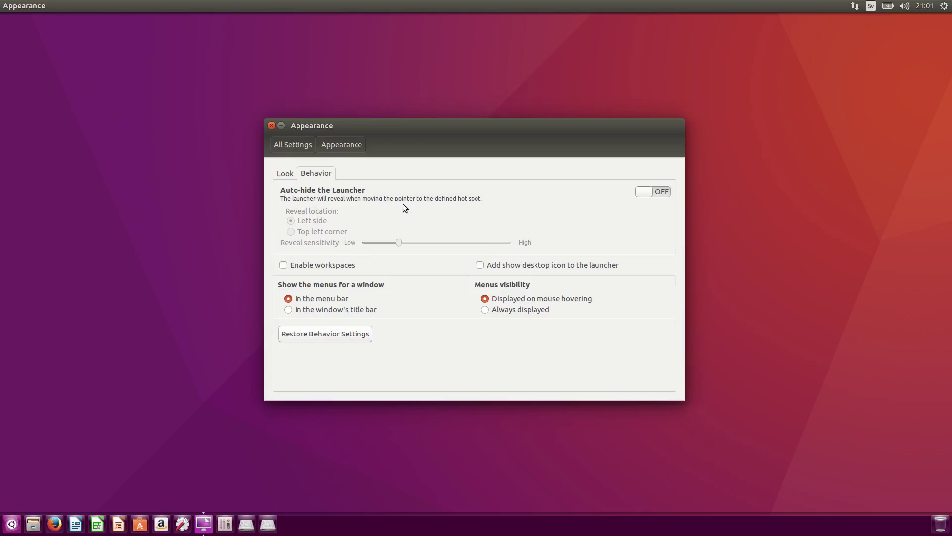
mouse_move(181, 2)
left_click(340, 313)
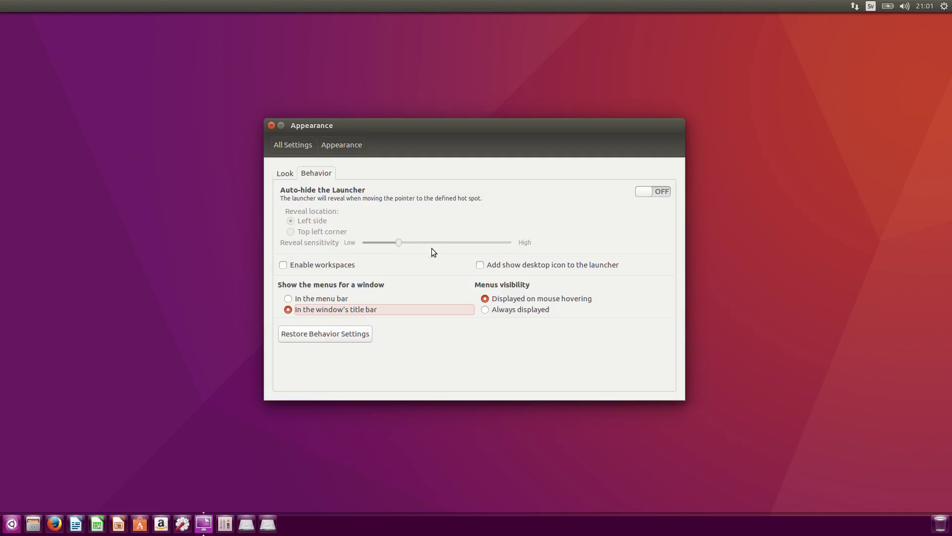
left_click(508, 310)
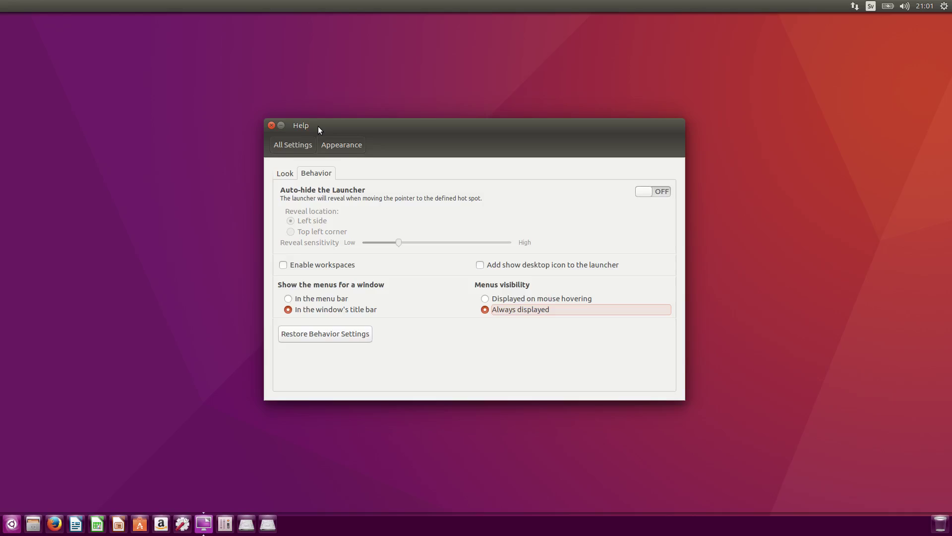
left_click(270, 126)
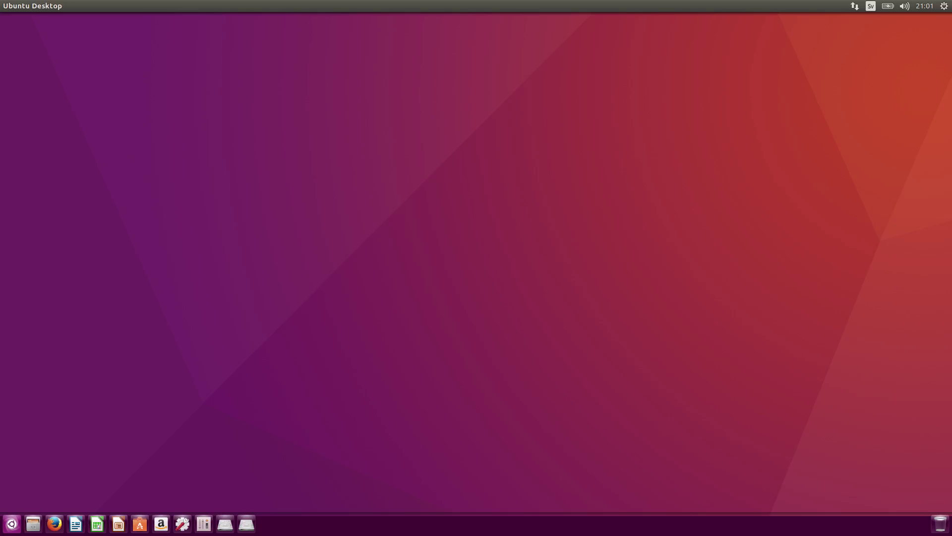
- Set 'Turn screen off when inactive for' to Never in Brightness & Lock
left_click(181, 524)
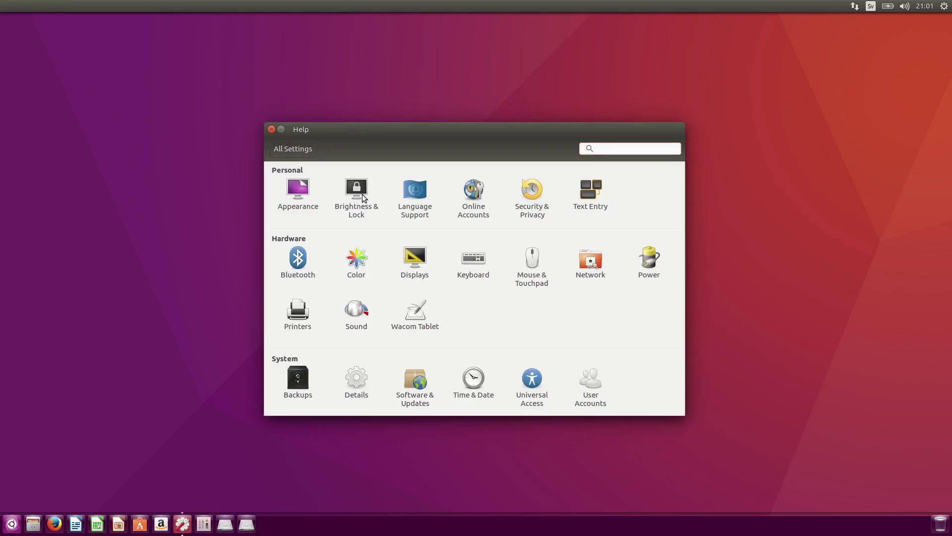
left_click(360, 195)
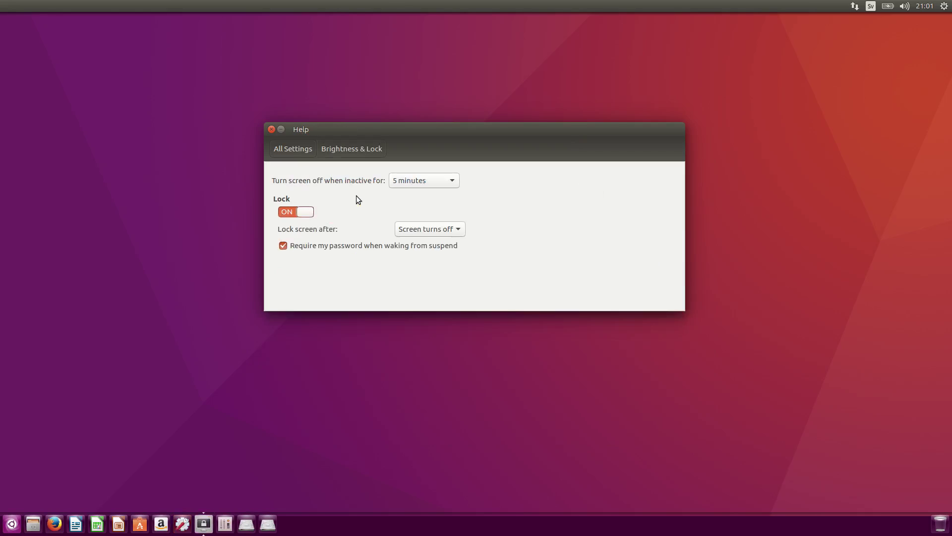
left_click(414, 181)
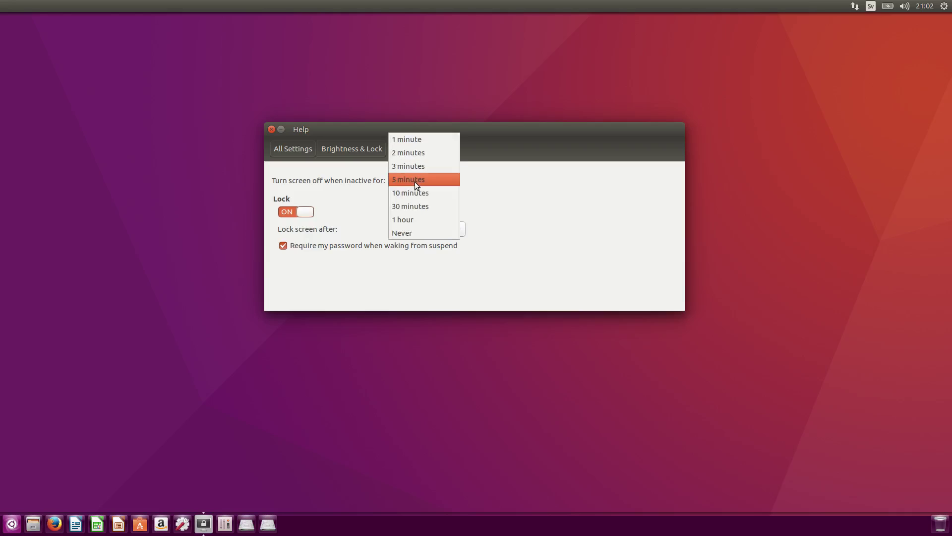
left_click(415, 233)
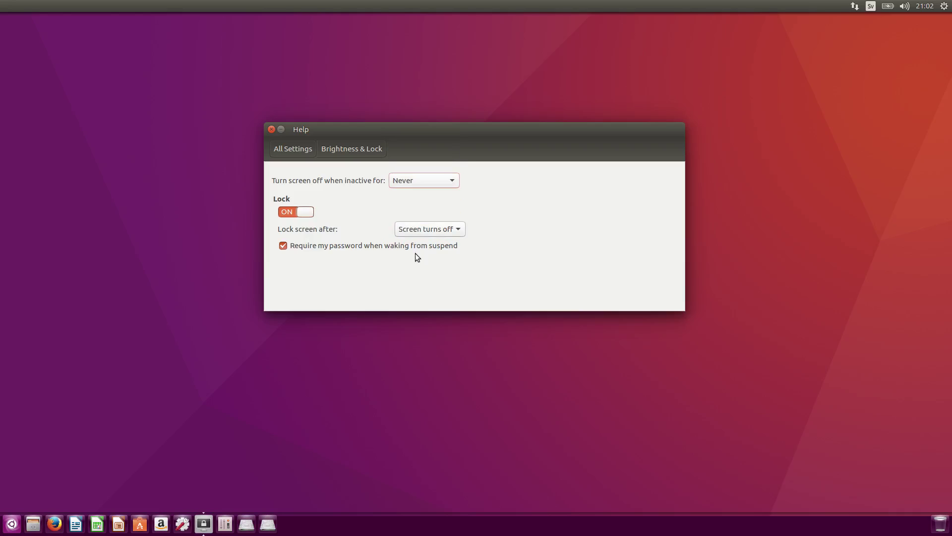
left_click(297, 154)
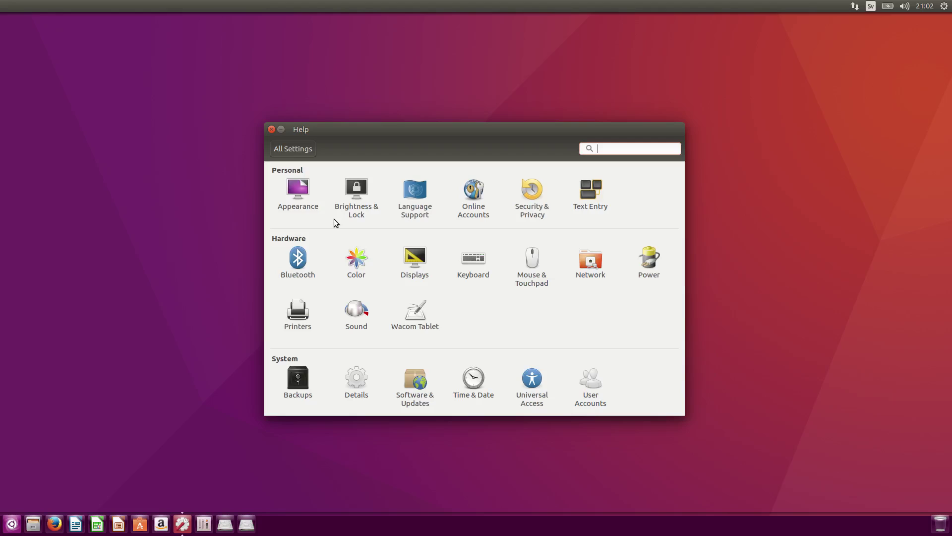
- Set launcher placement to the VBX 0" display, then apply and keep the configuration
left_click(410, 262)
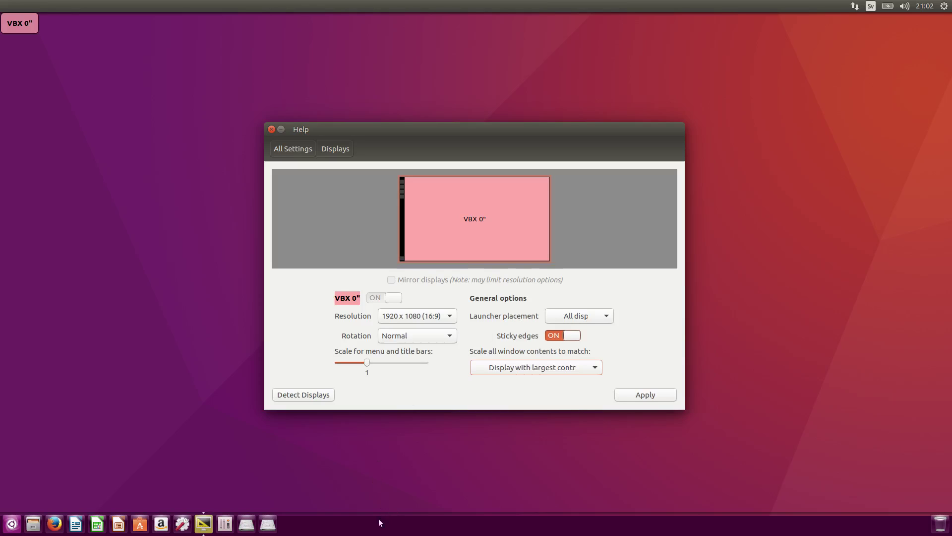
left_click(587, 318)
left_click(597, 312)
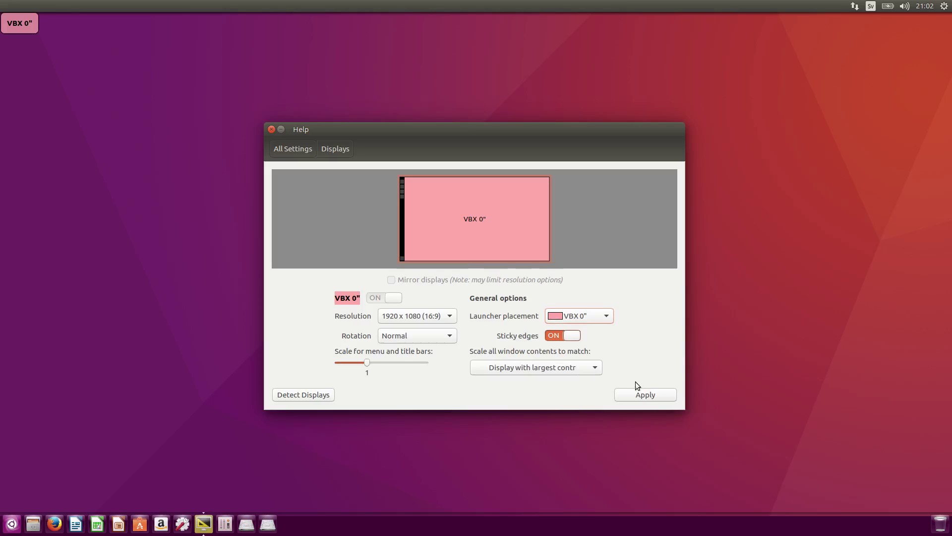
left_click(638, 397)
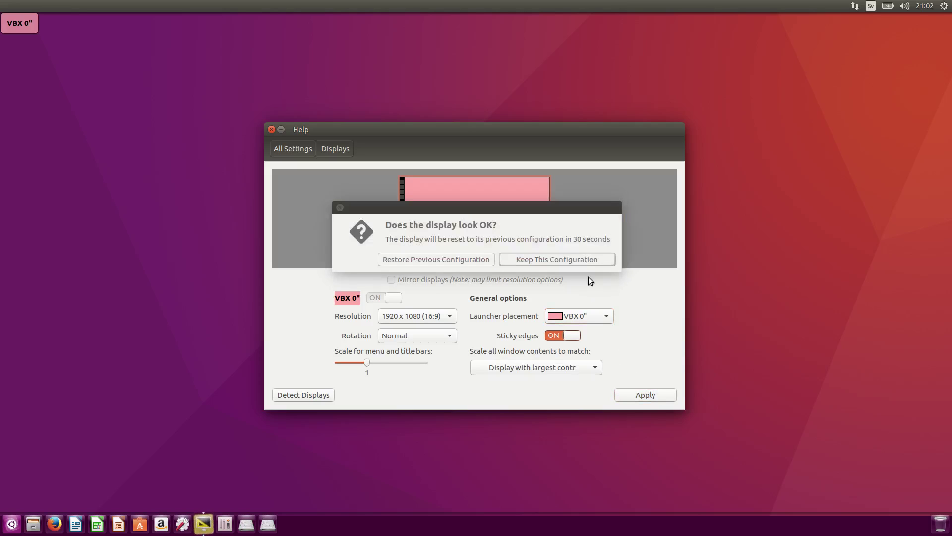
left_click(566, 259)
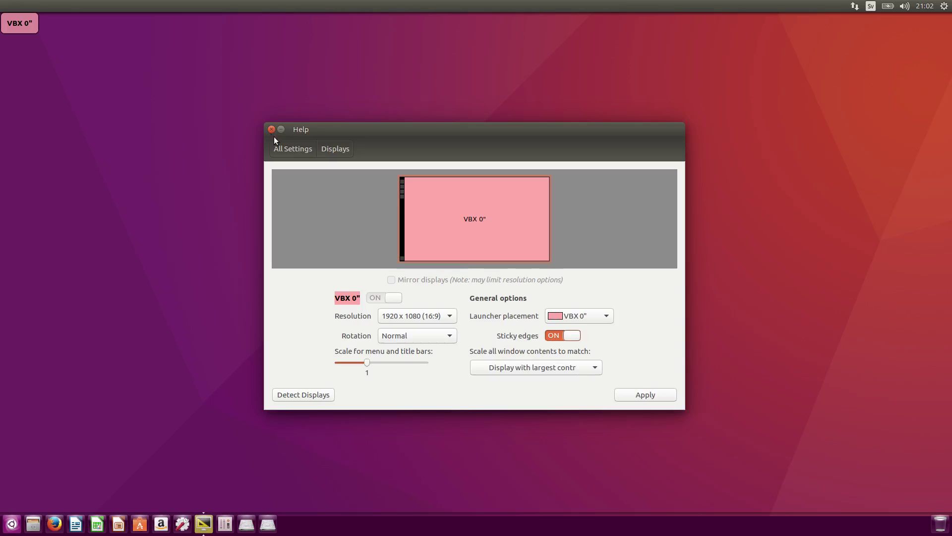
left_click(291, 153)
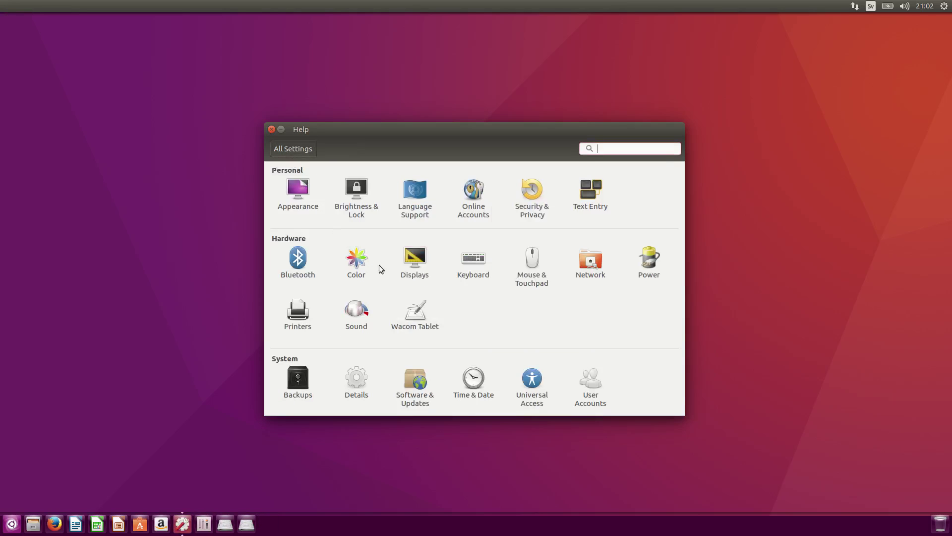
left_click(468, 264)
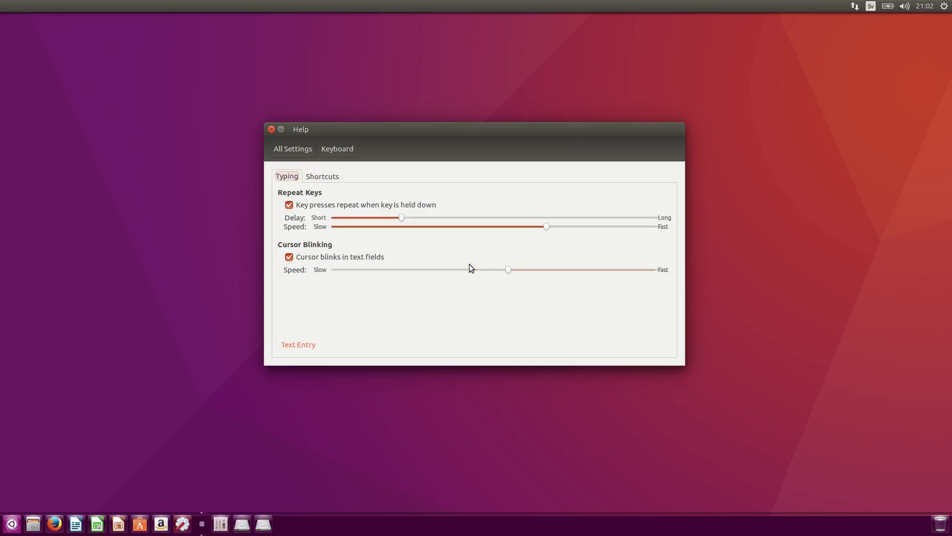
left_click(323, 177)
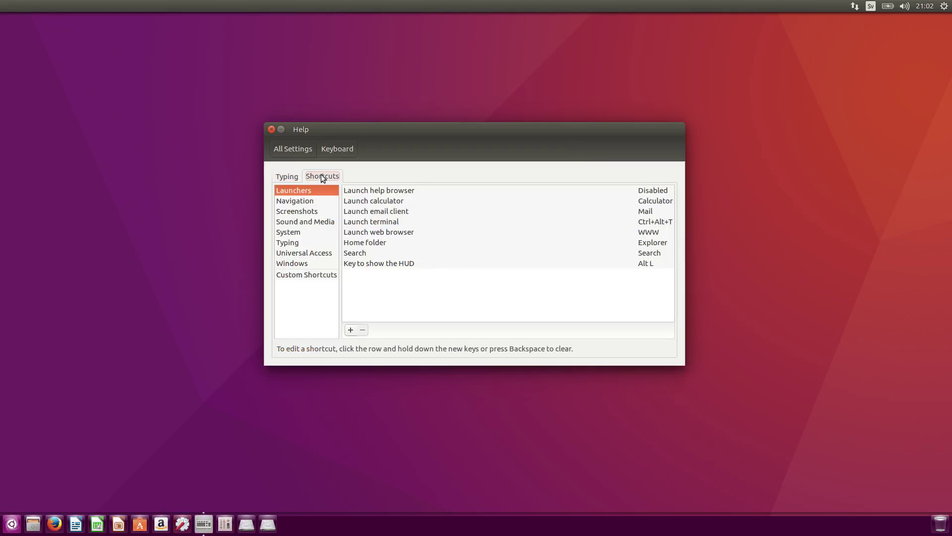
left_click(320, 278)
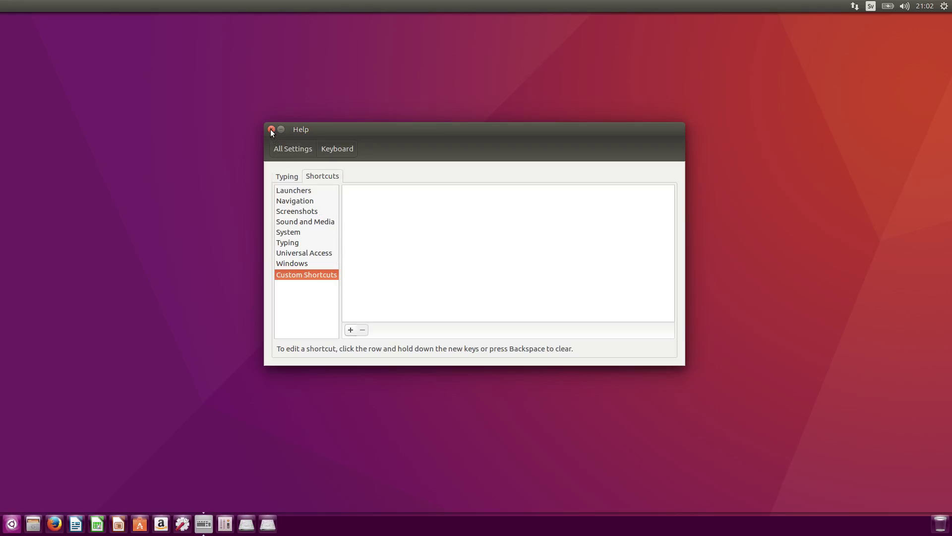
left_click(285, 150)
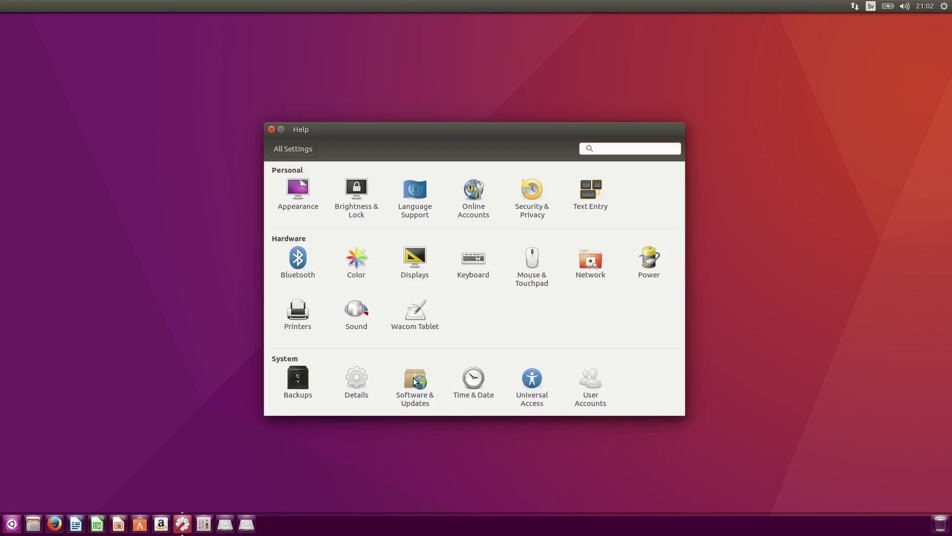
- Open Software & Updates and look over the Other Software and Additional Drivers tabs
left_click(416, 381)
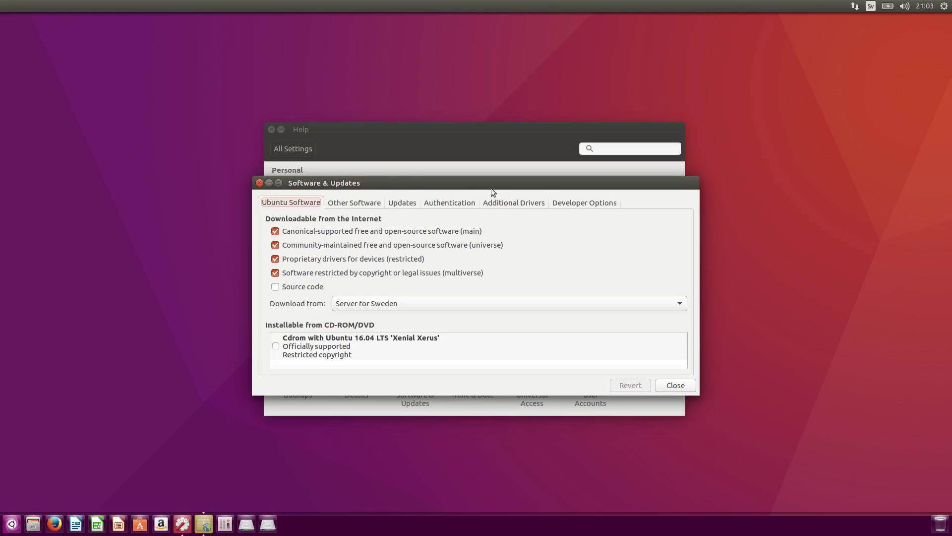
left_click(259, 183)
left_click(344, 205)
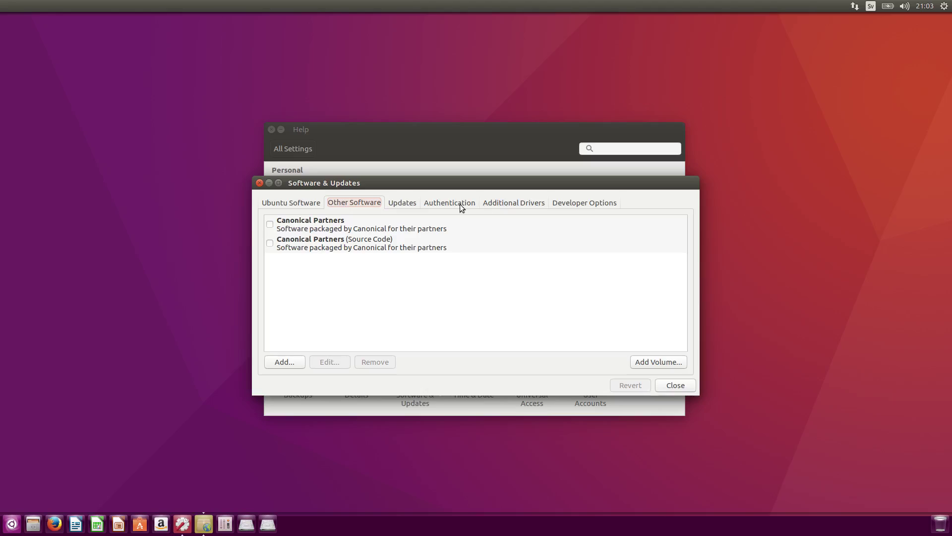
left_click(495, 203)
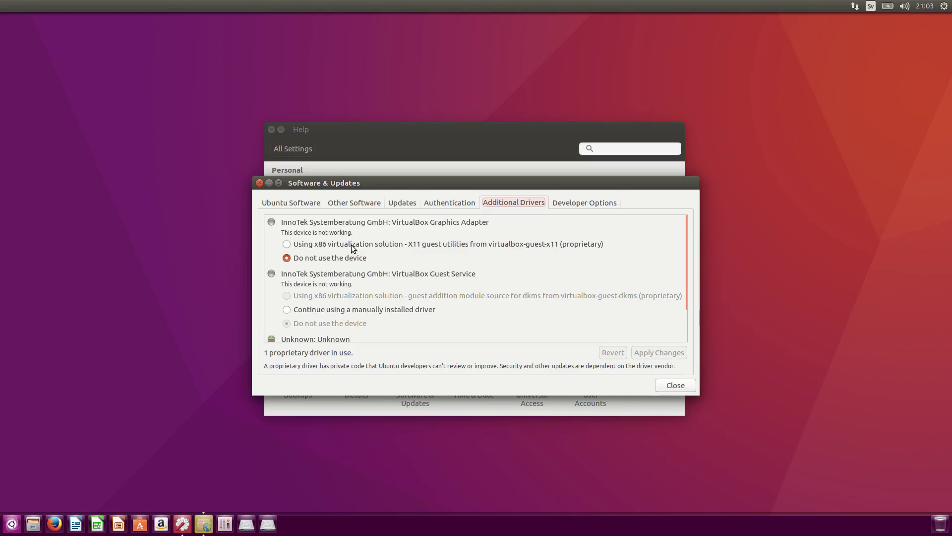
left_click(363, 204)
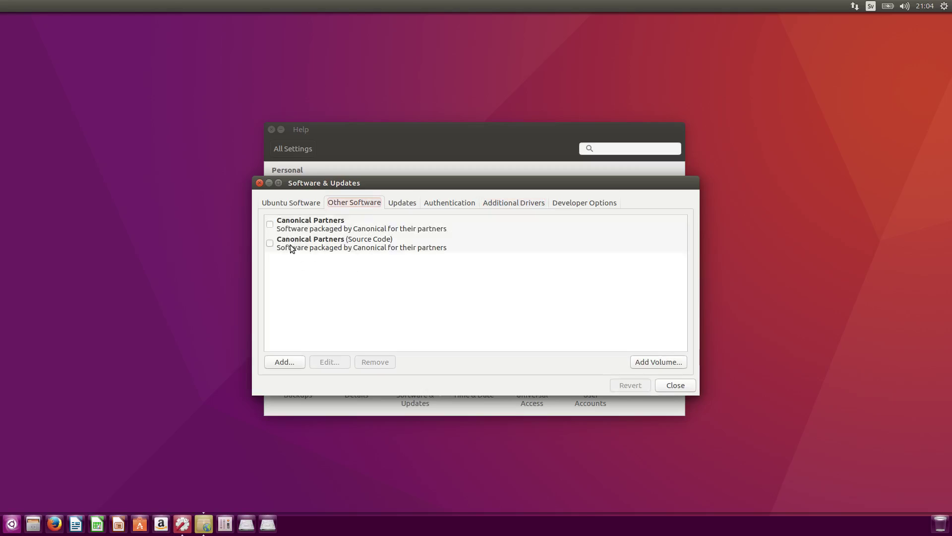
- Enable both Canonical Partners sources with the password, close, and reload software information
left_click(270, 225)
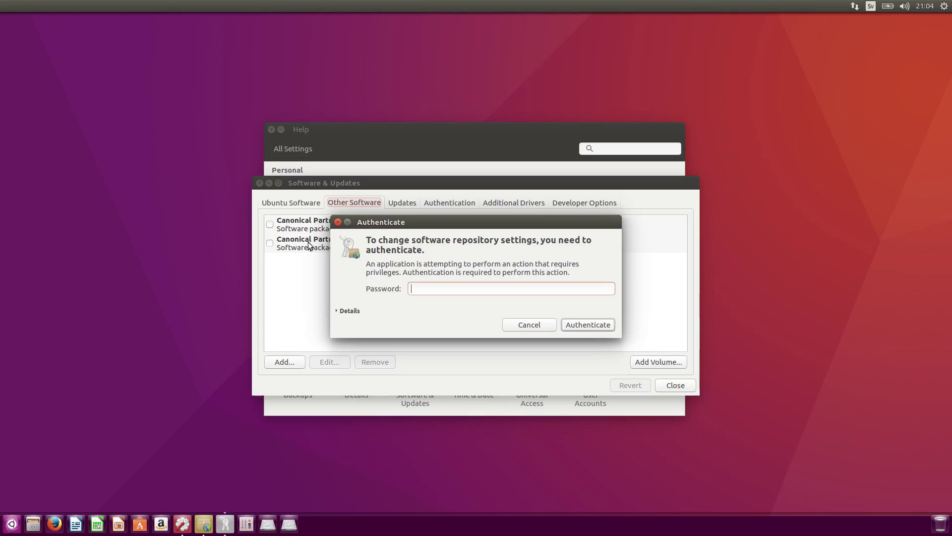
type("•••••••••••")
key("Return")
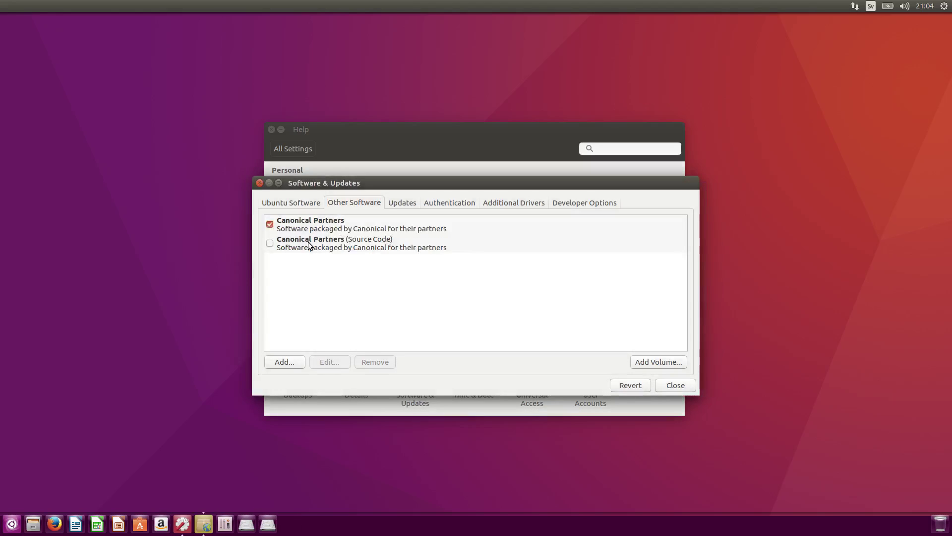
left_click(271, 244)
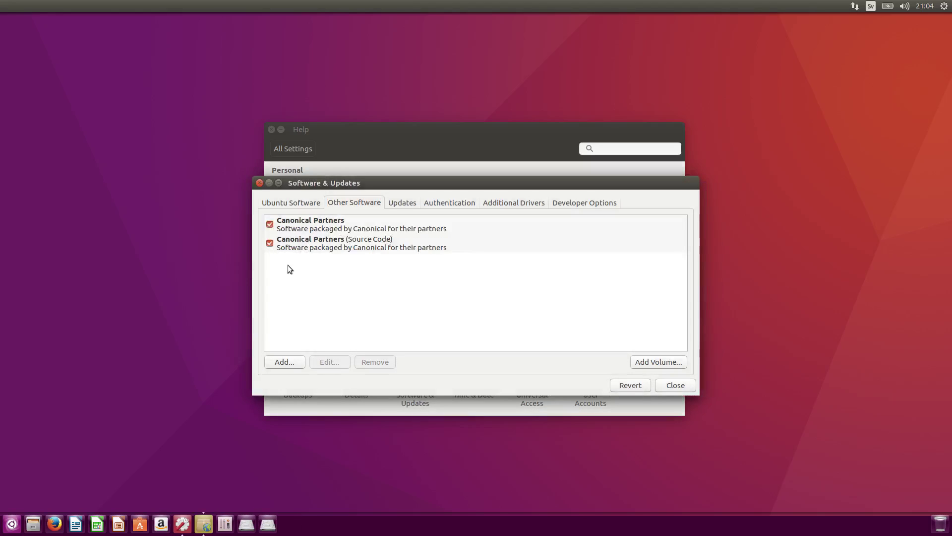
left_click(681, 387)
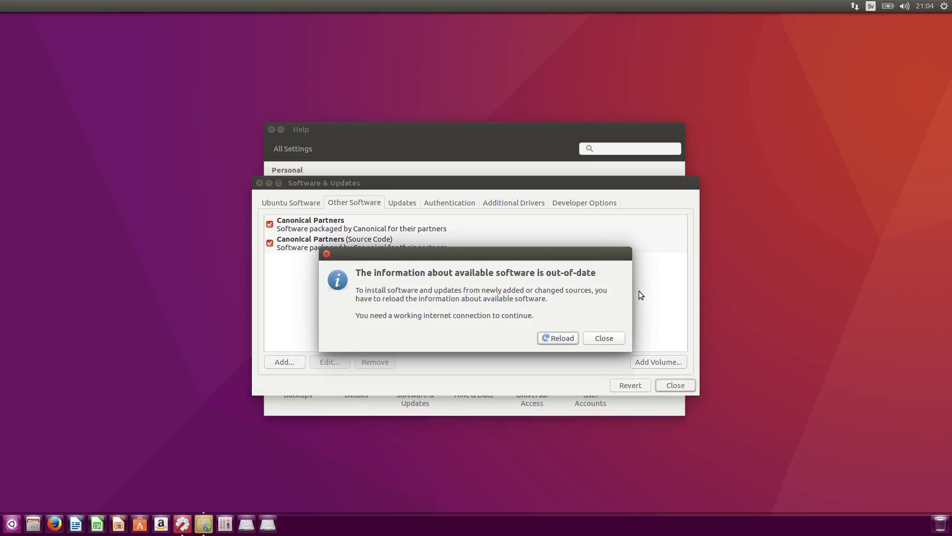
left_click(560, 339)
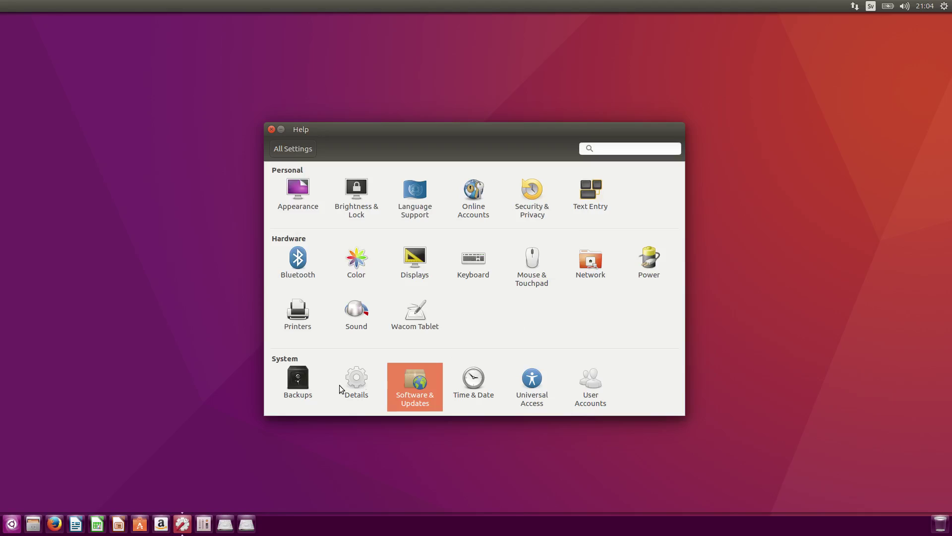
- Check the Default Applications video player choices under Details, then close System Settings
left_click(357, 380)
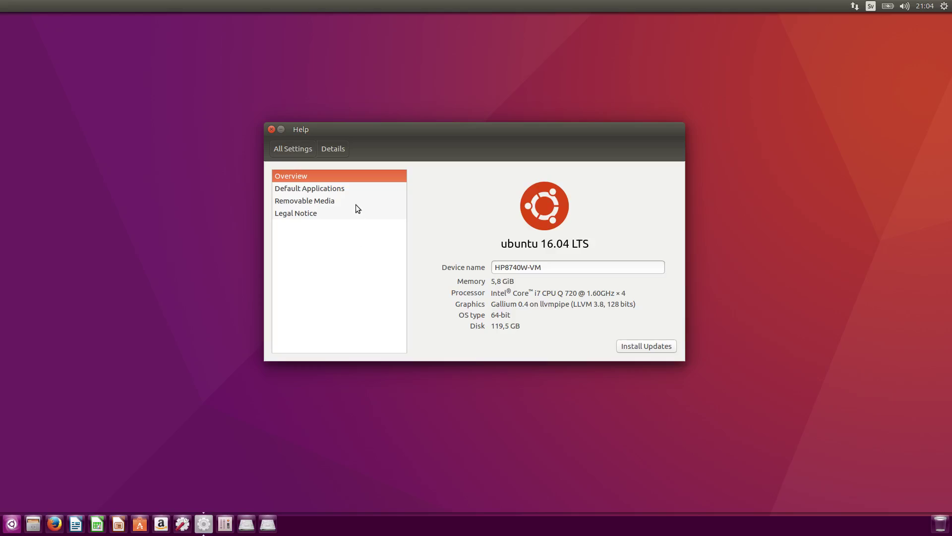
left_click(333, 192)
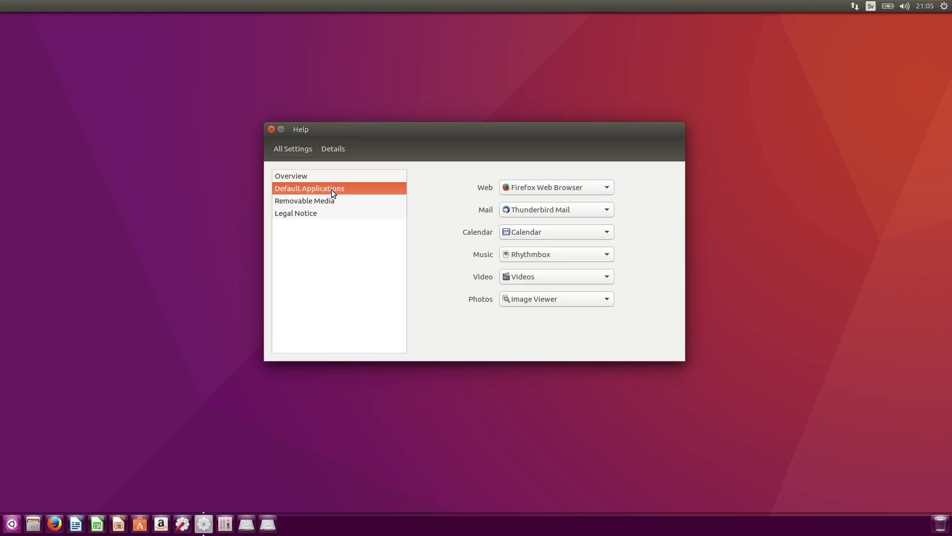
left_click(531, 280)
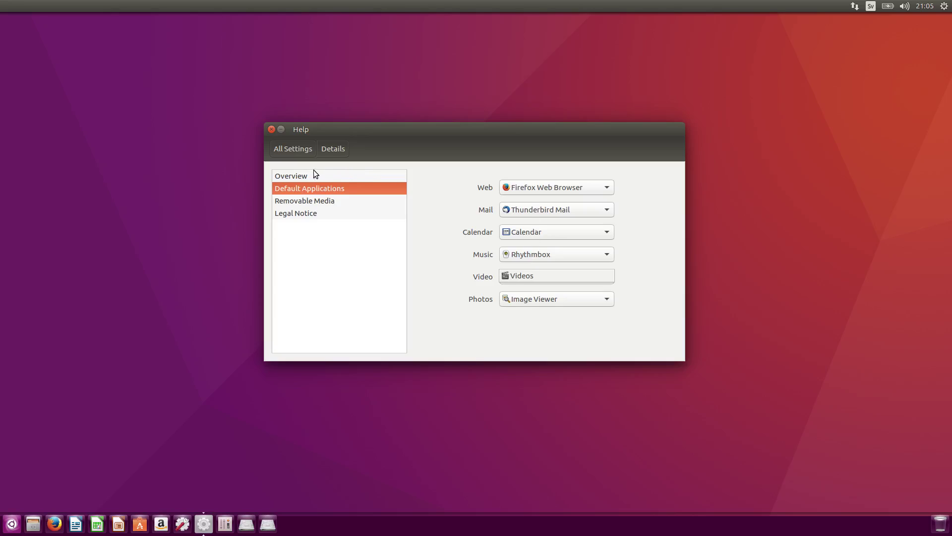
left_click(271, 130)
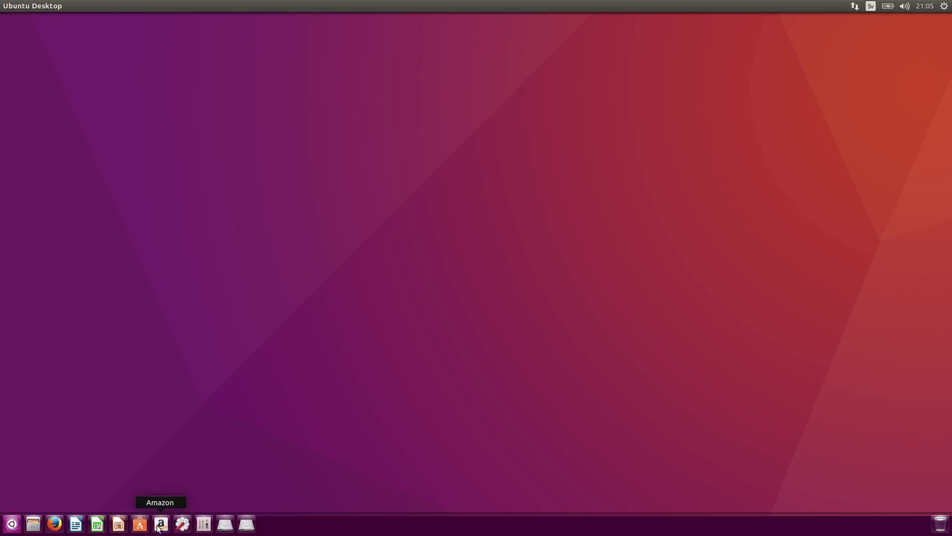
- Set 'Vader on the Bridge.jpg' from Downloads as the wallpaper, then reopen Files
left_click(226, 525)
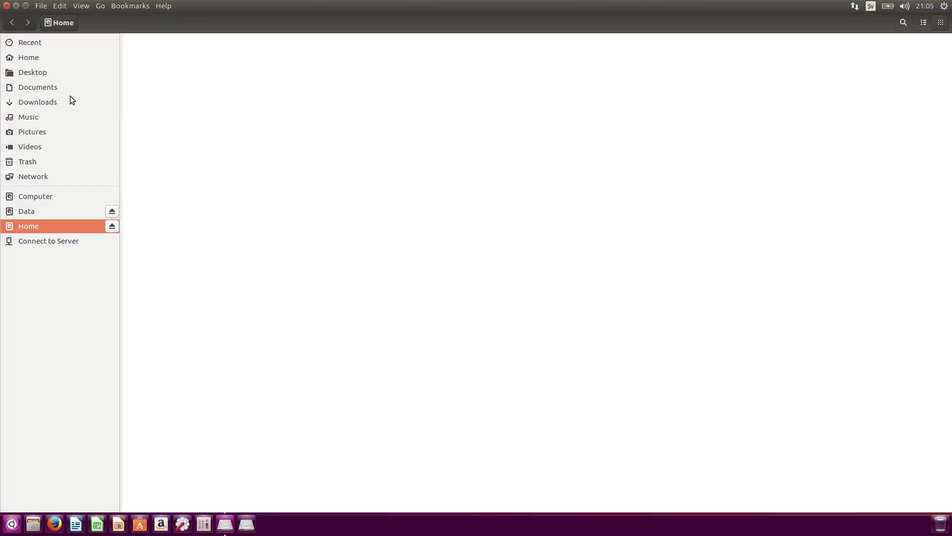
left_click(49, 104)
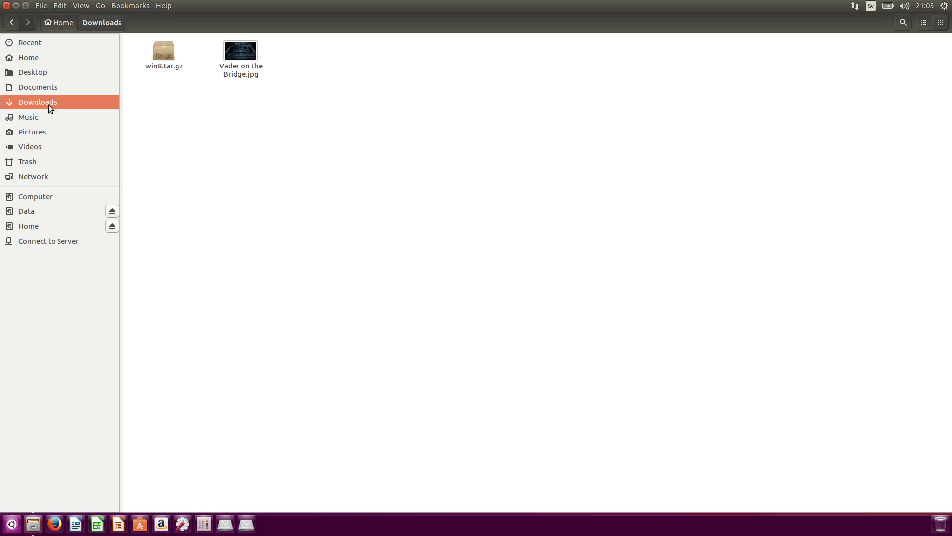
right_click(241, 52)
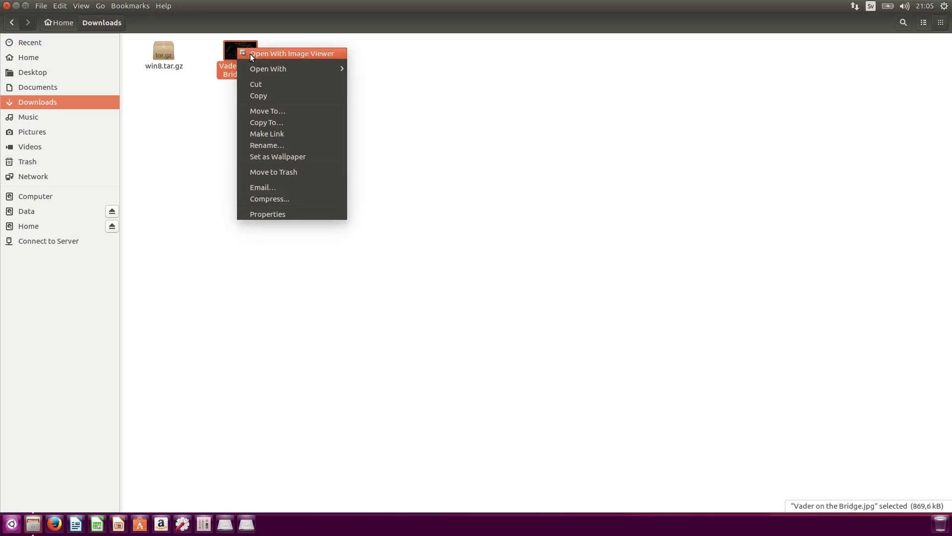
left_click(319, 159)
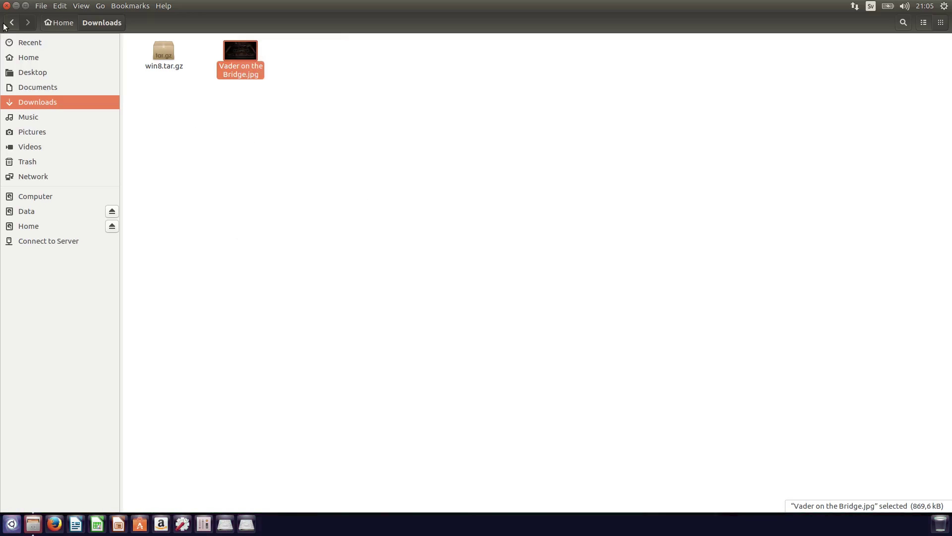
left_click(7, 6)
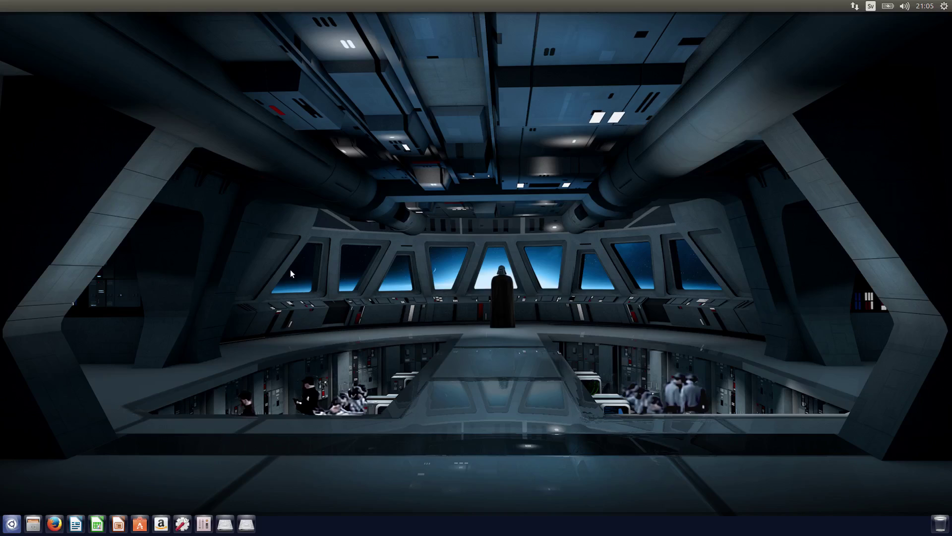
left_click(224, 523)
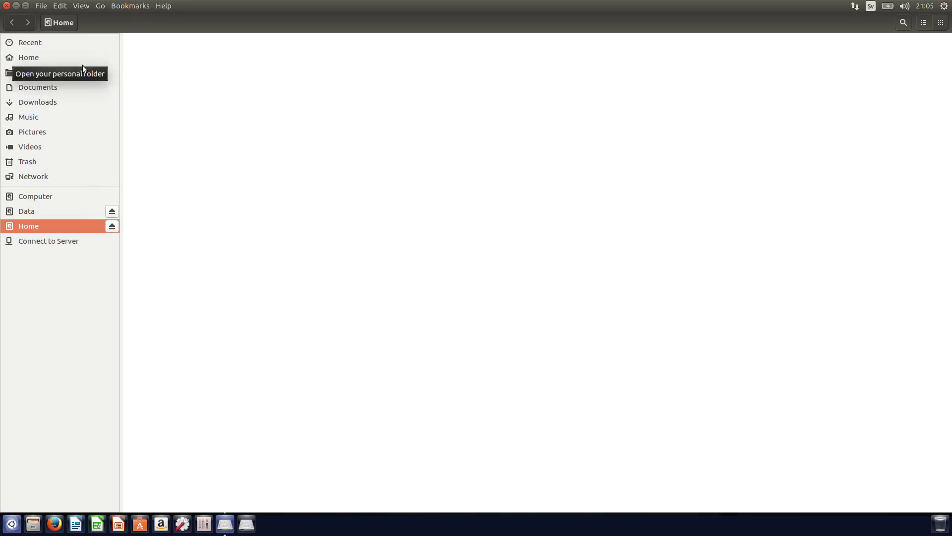
- In Files preferences, show new folders in list view and arrange items by type
left_click(60, 6)
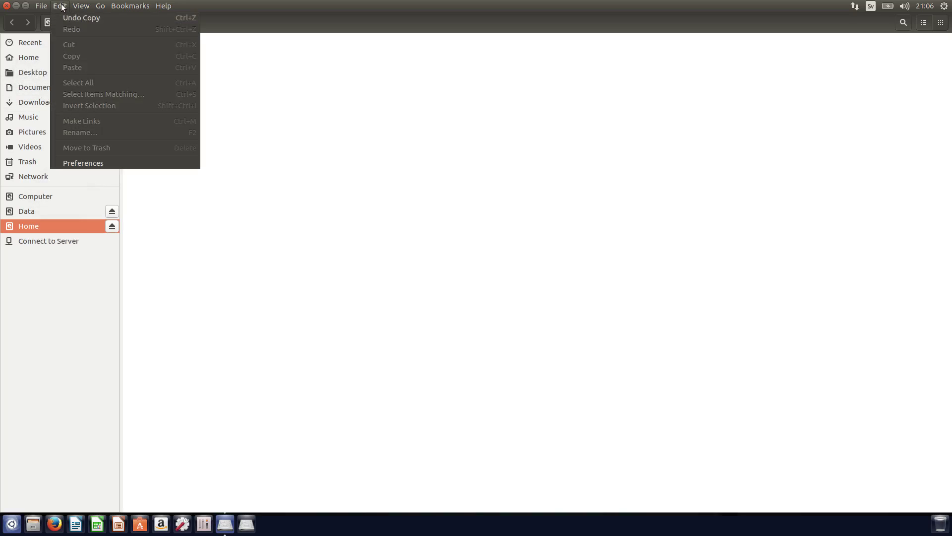
left_click(105, 163)
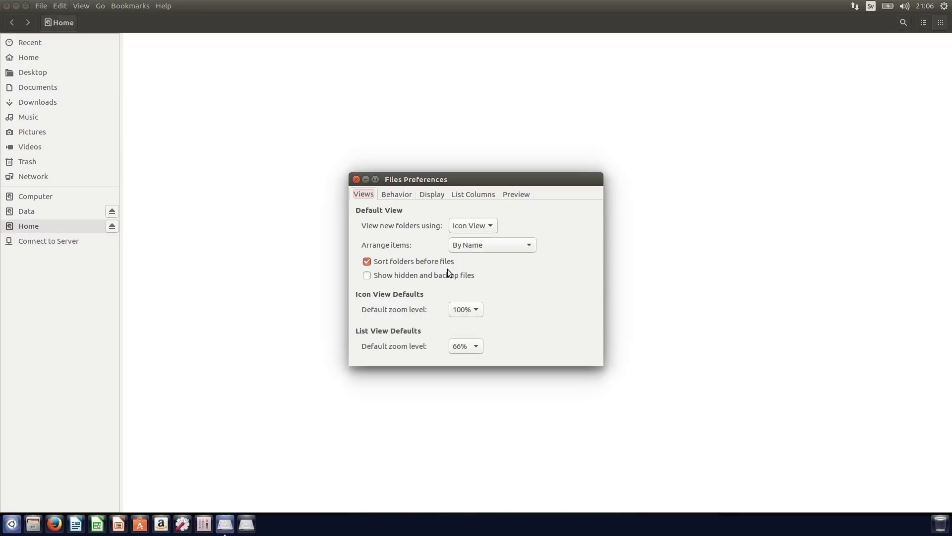
left_click(481, 229)
left_click(485, 239)
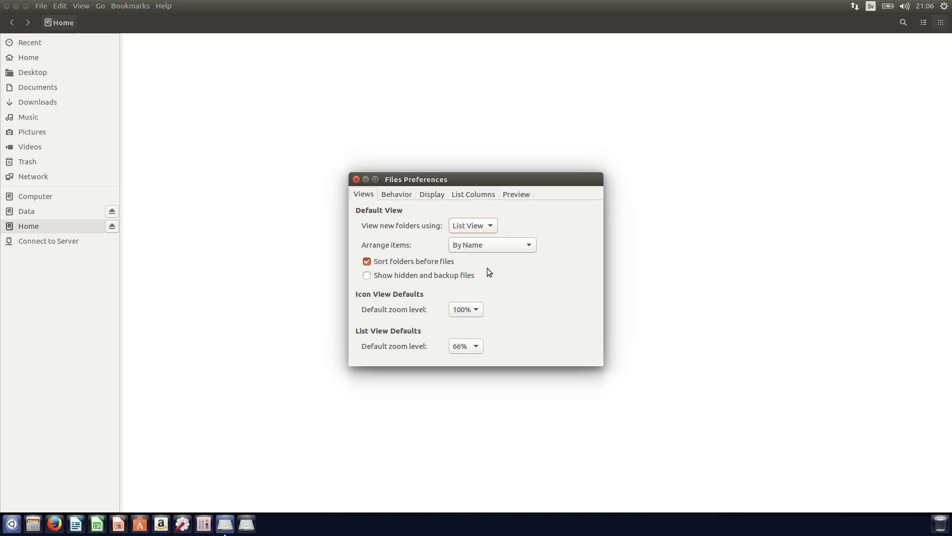
left_click(481, 230)
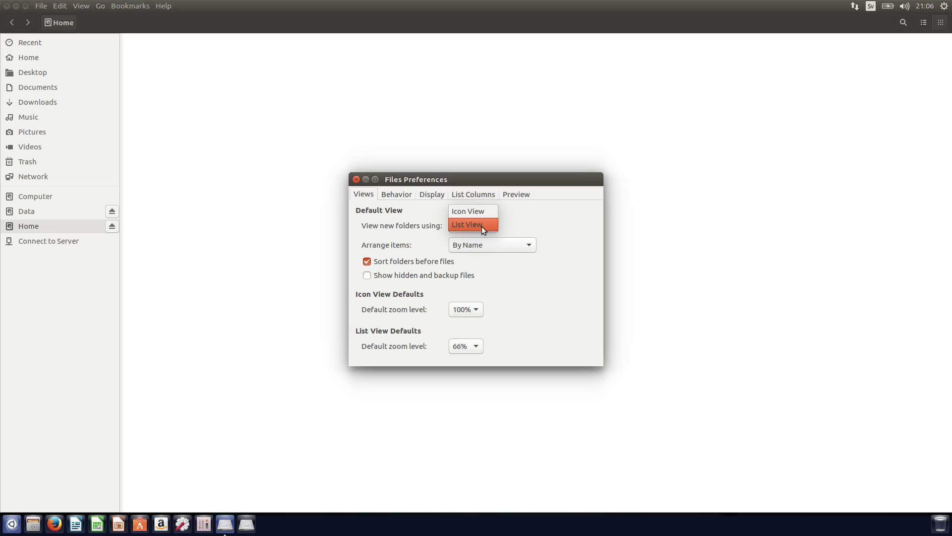
left_click(495, 243)
left_click(495, 245)
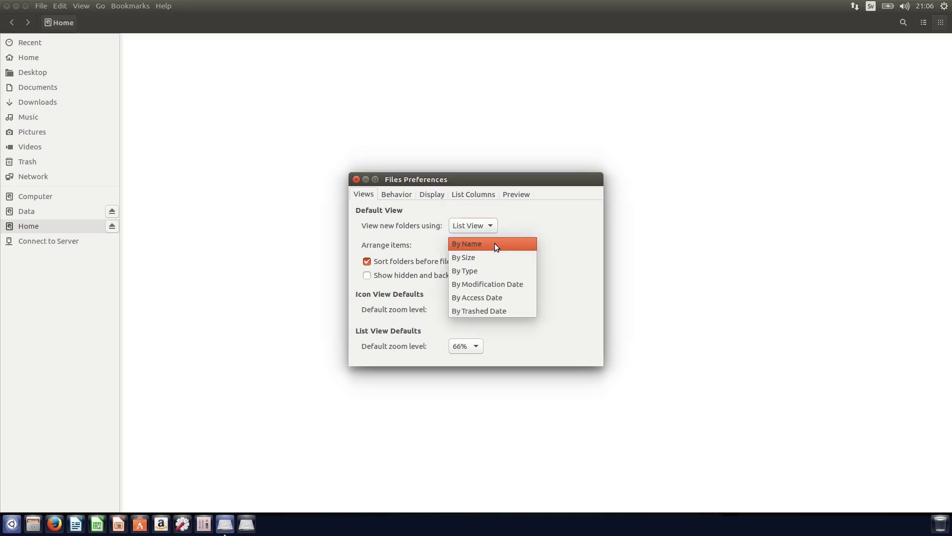
left_click(495, 271)
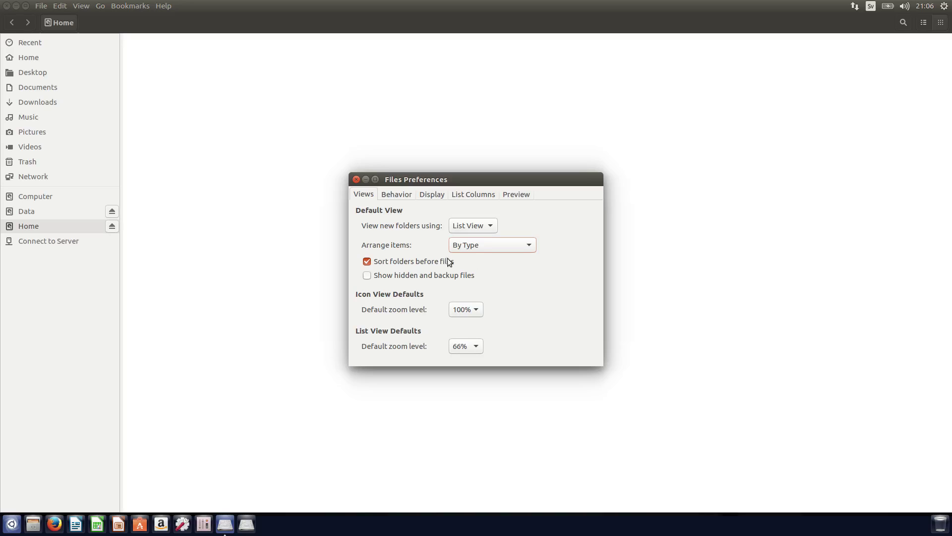
- Stop asking before emptying the Trash or deleting files, then close the preferences
left_click(400, 195)
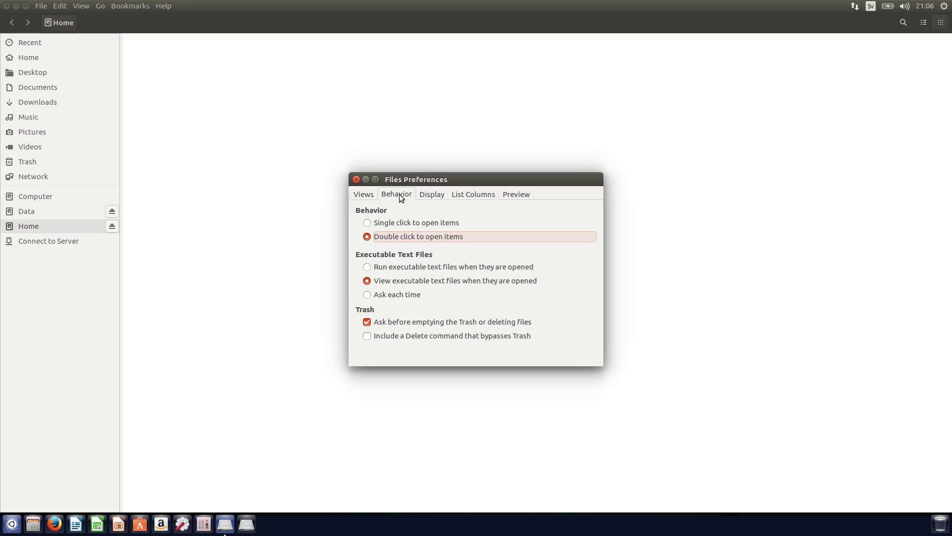
left_click(471, 323)
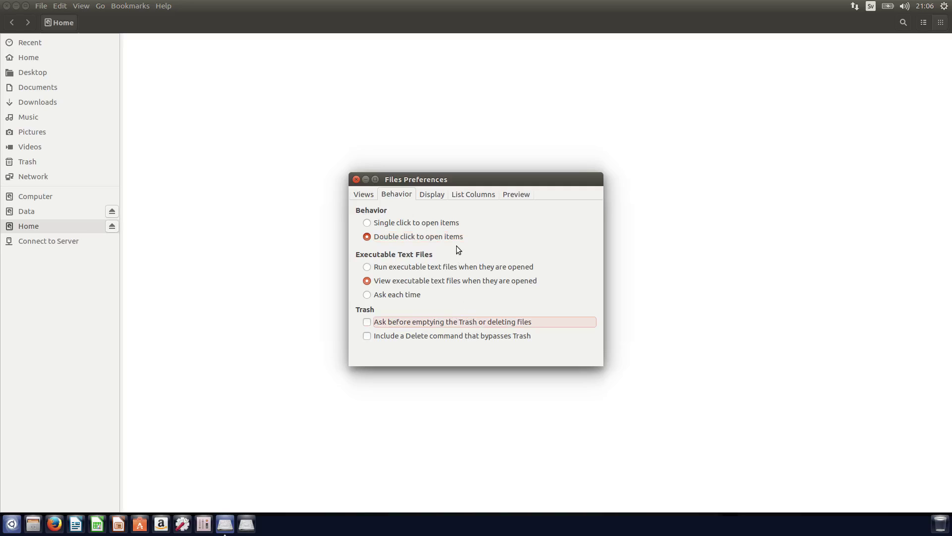
left_click(436, 194)
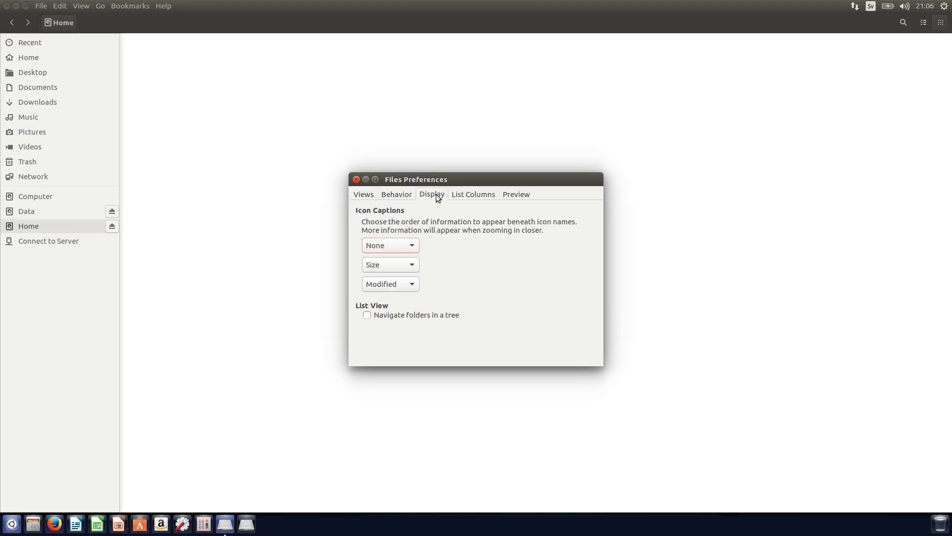
left_click(475, 192)
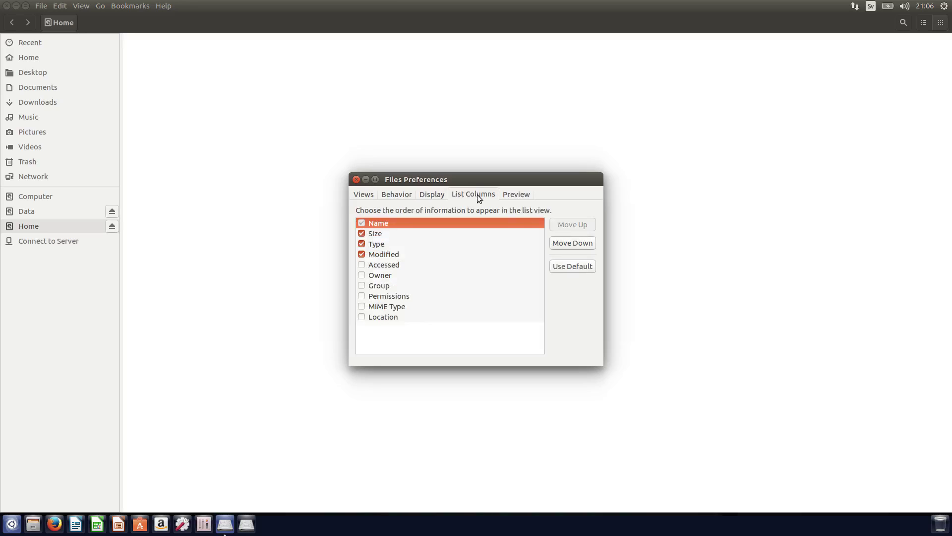
left_click(356, 179)
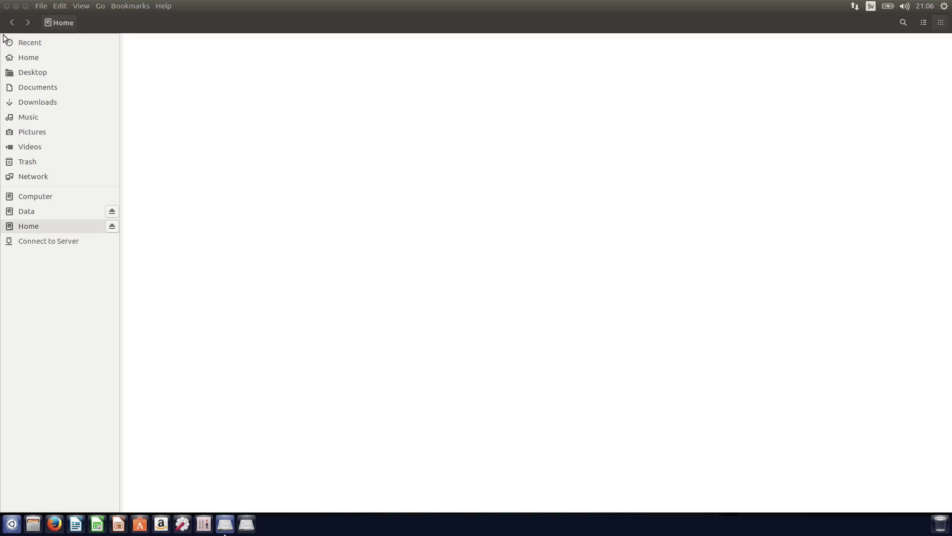
- Reopen Files on the Downloads folder and select win8.tar.gz
left_click(7, 5)
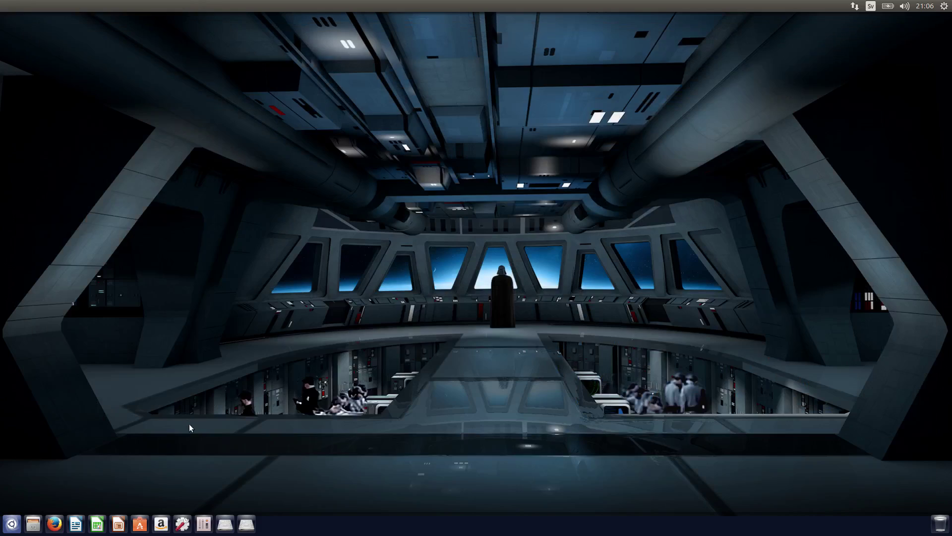
left_click(224, 524)
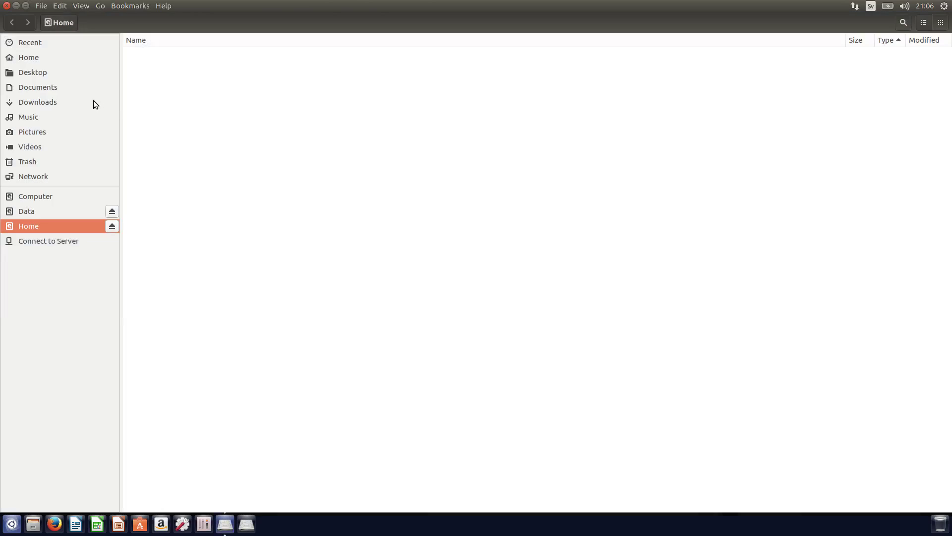
left_click(81, 102)
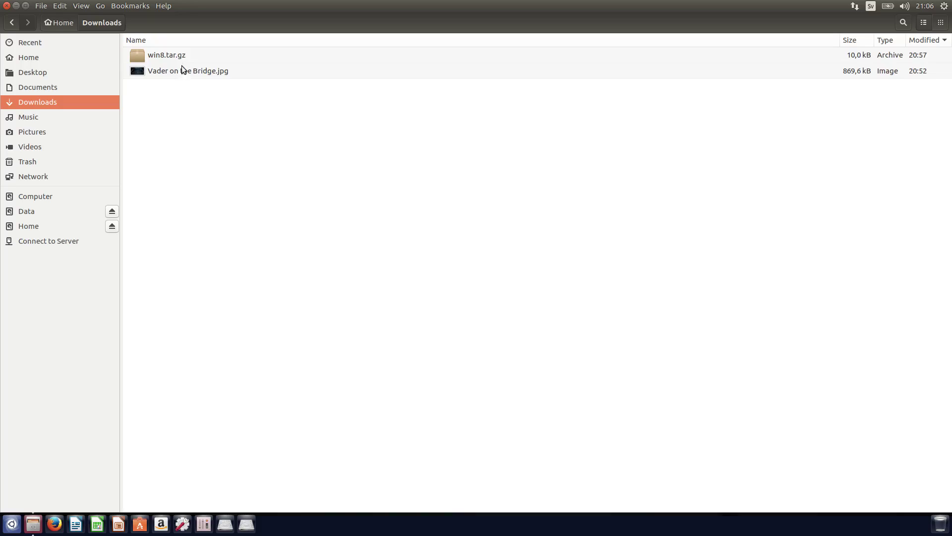
left_click(171, 55)
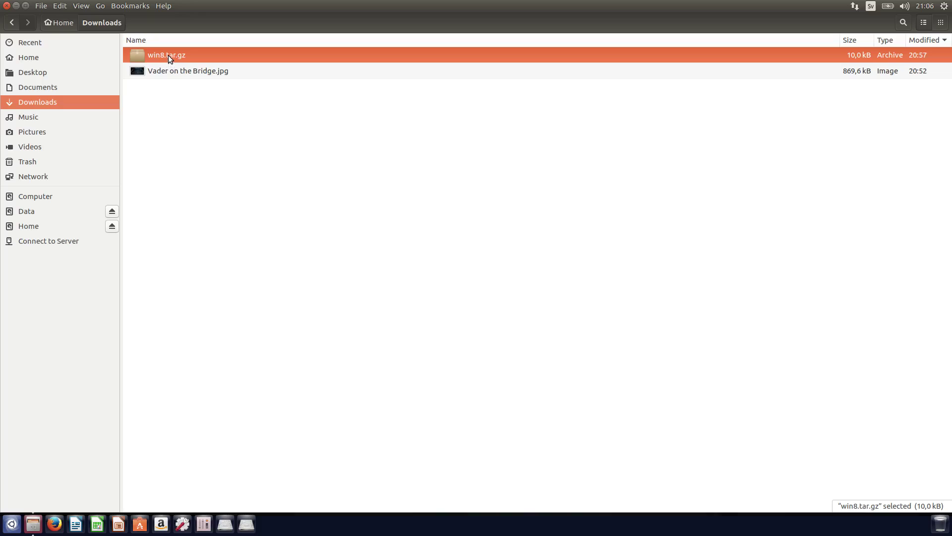
- Open win8.tar.gz in Archive Manager, drag the win8 folder into Downloads, and close the archive
key("Return")
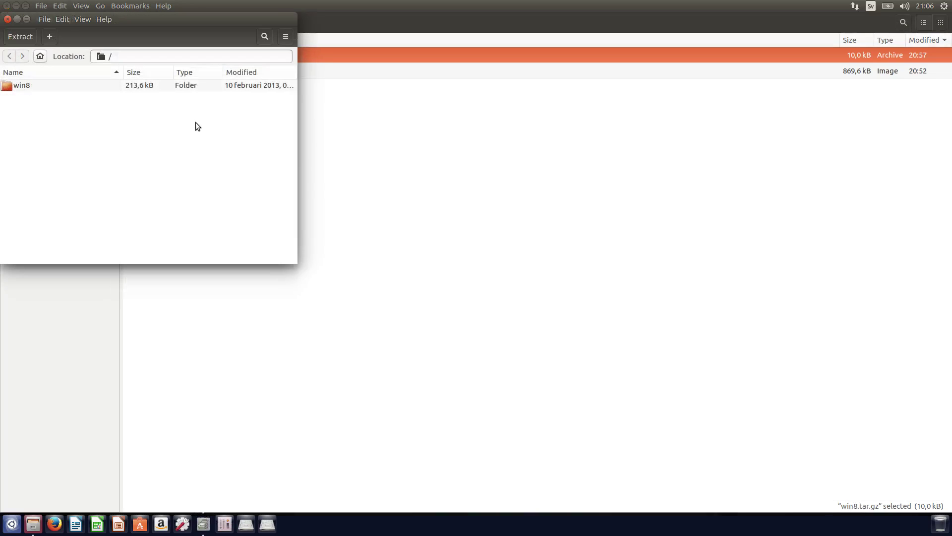
left_click_drag(186, 27, 232, 47)
left_click(70, 105)
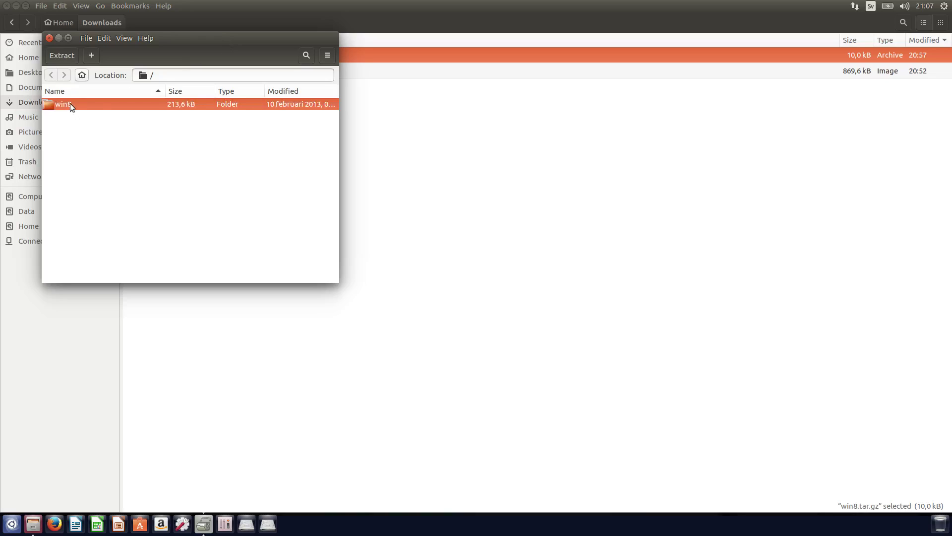
left_click_drag(70, 103, 451, 245)
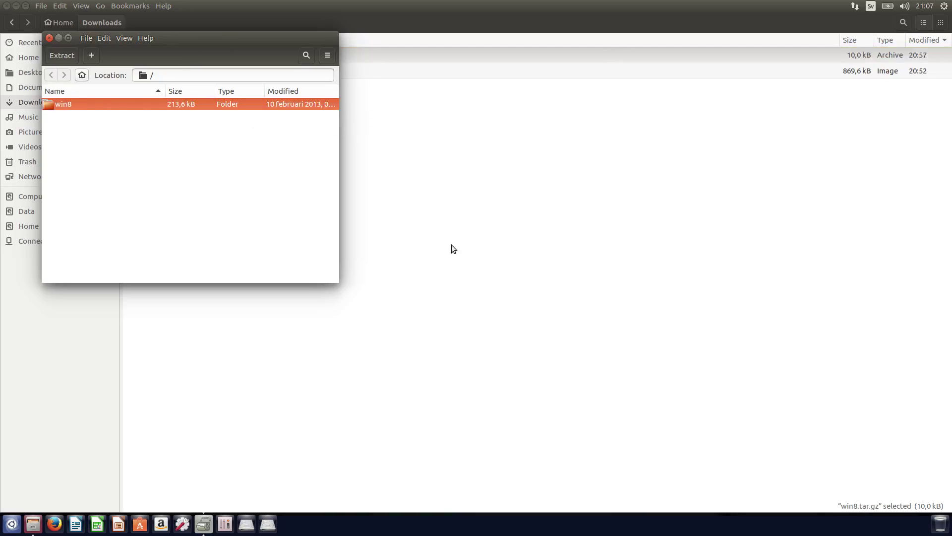
left_click(50, 38)
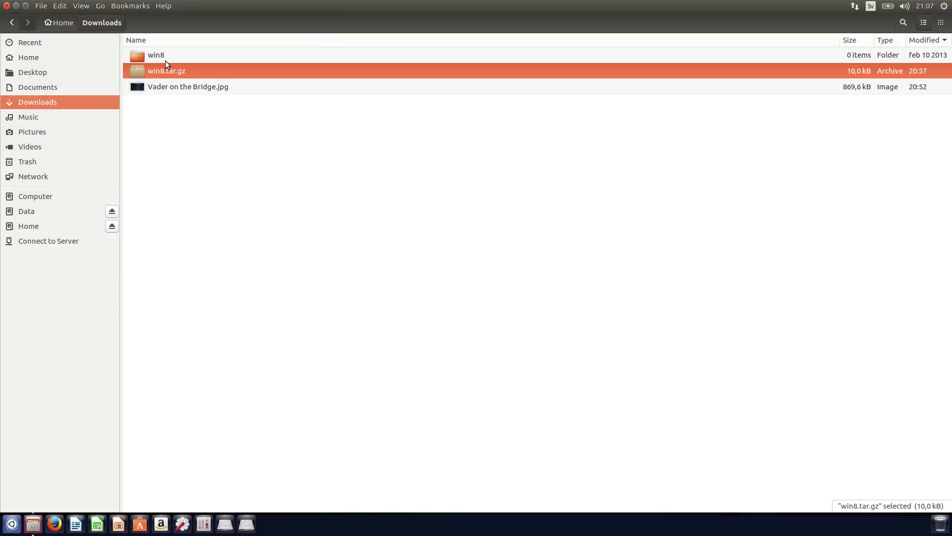
- Cut the win8 folder, go to Home, and show hidden files with Ctrl+H
right_click(162, 57)
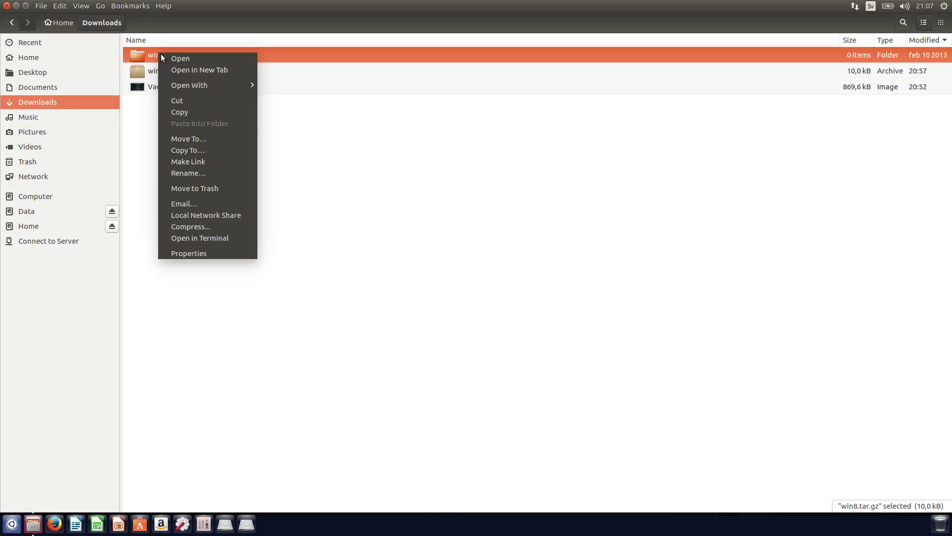
left_click(193, 102)
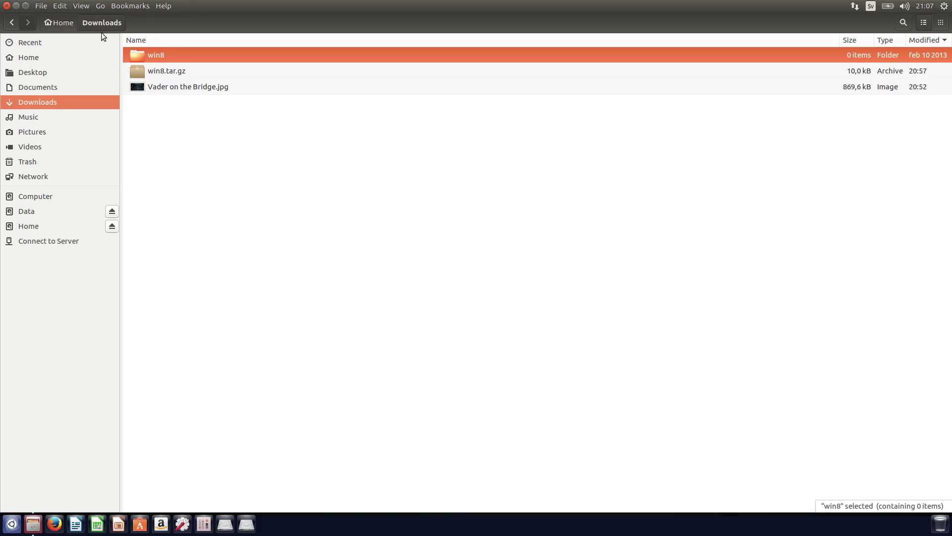
left_click(31, 58)
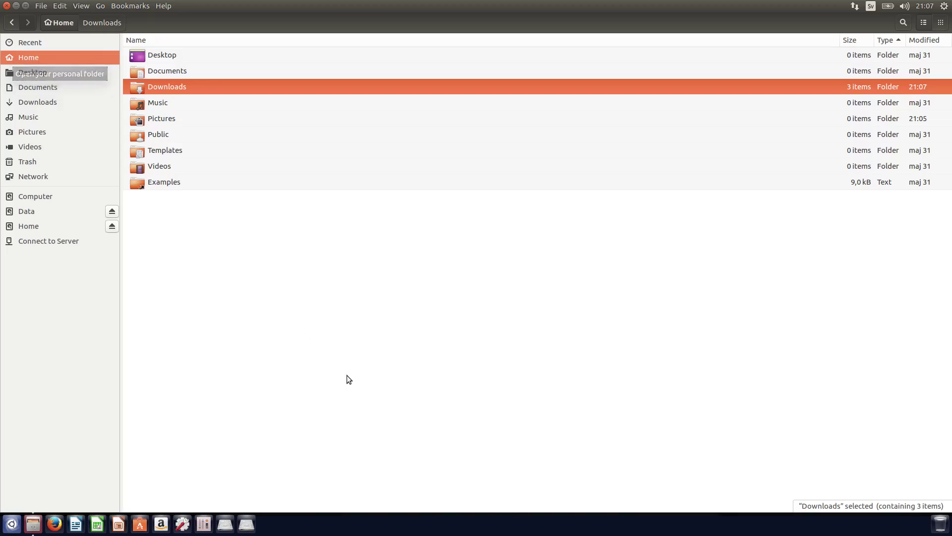
left_click(346, 349)
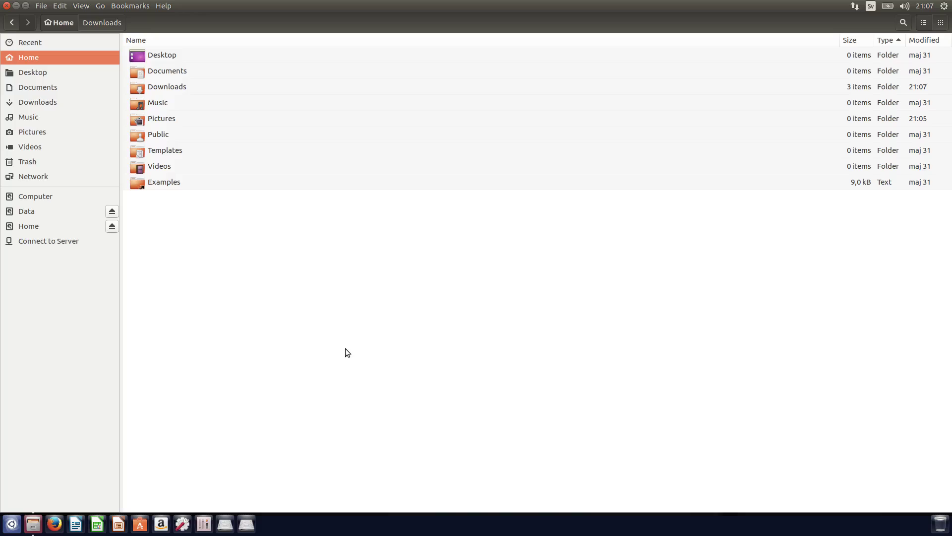
key("ctrl+h")
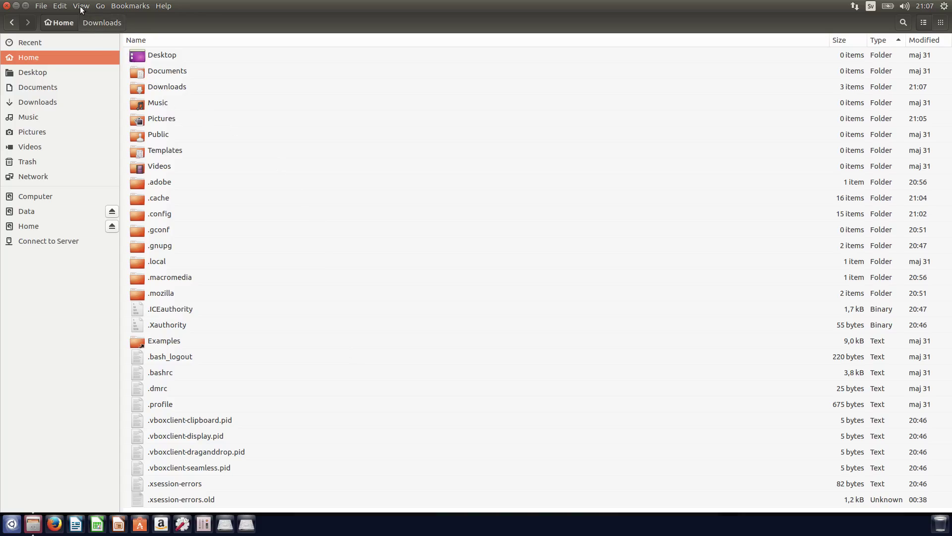
- Create a new folder named .icons in Home and paste win8 into it
left_click(49, 10)
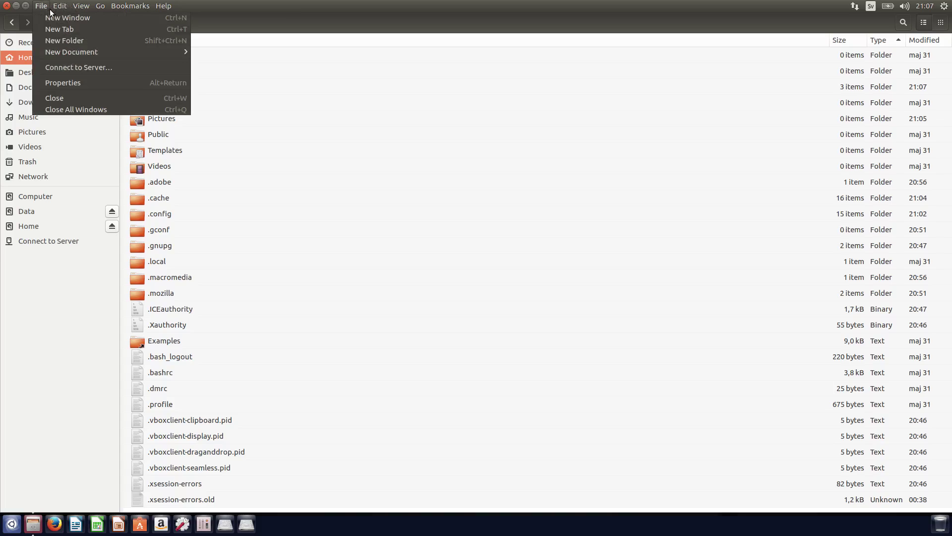
left_click(95, 42)
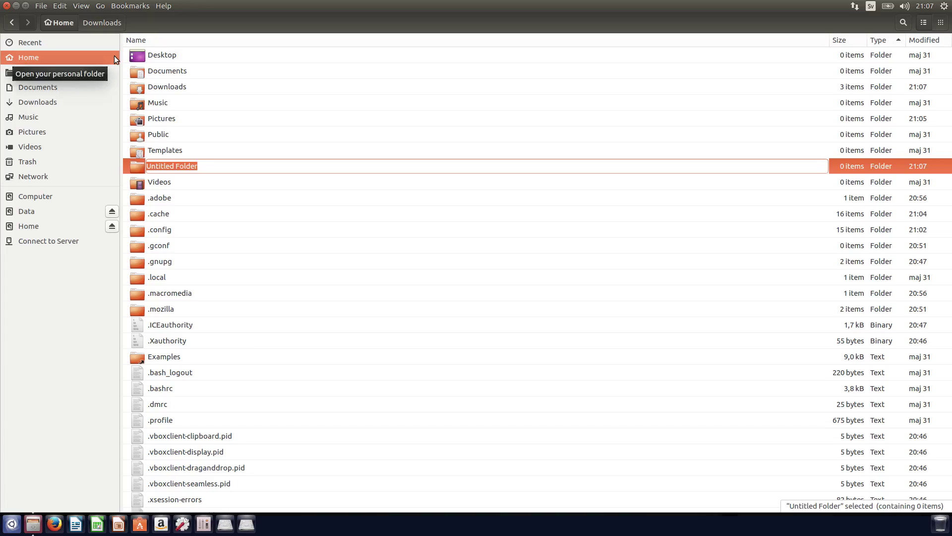
type(".")
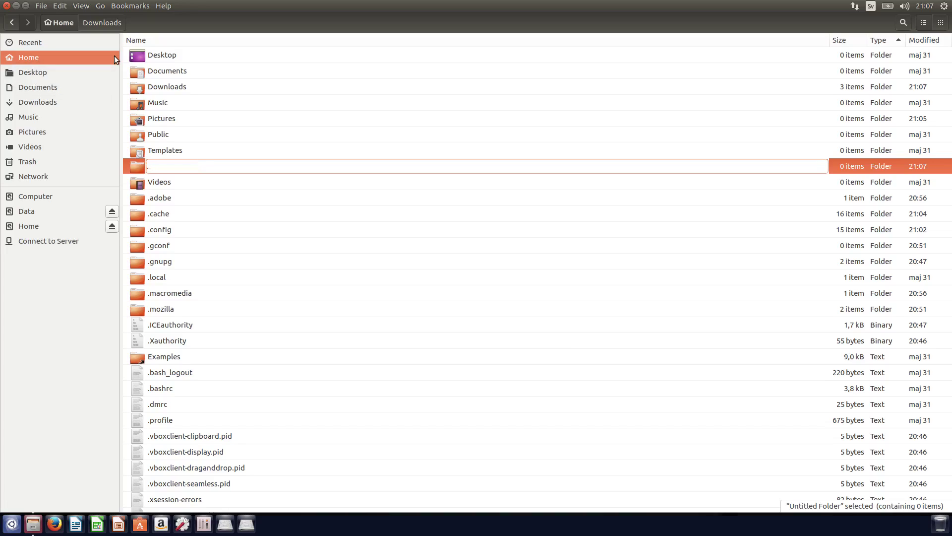
type("icons")
key("BackSpace")
key("BackSpace")
key("BackSpace")
key("BackSpace")
key("BackSpace")
type("icons")
key("Return")
key("Return")
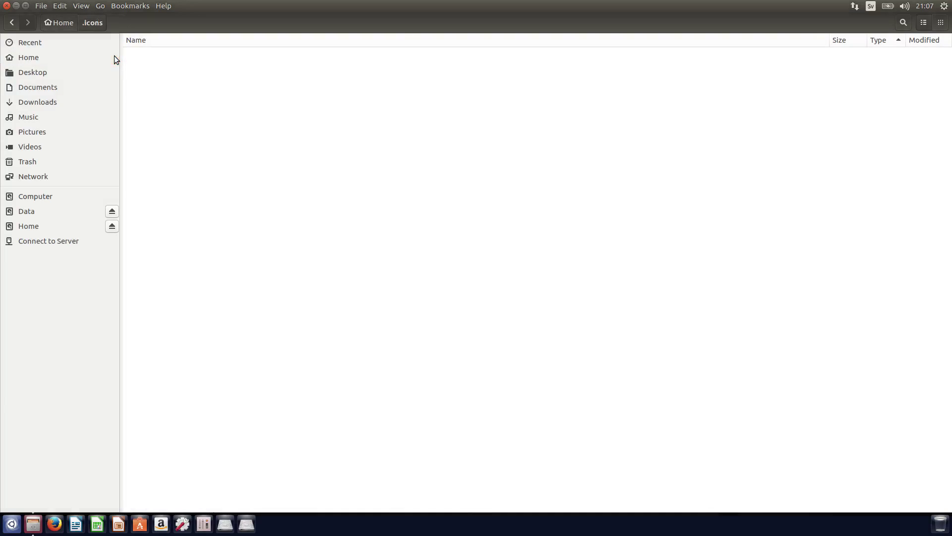
right_click(361, 190)
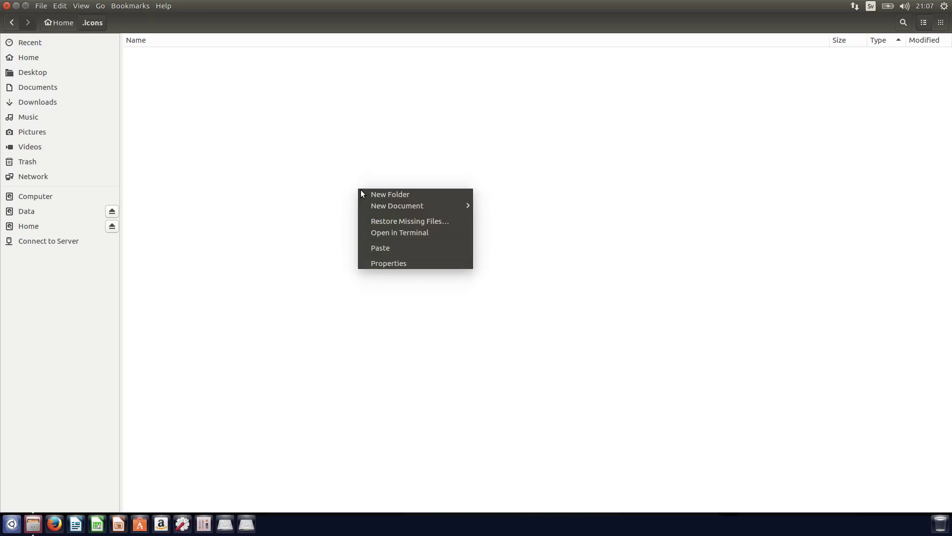
left_click(406, 252)
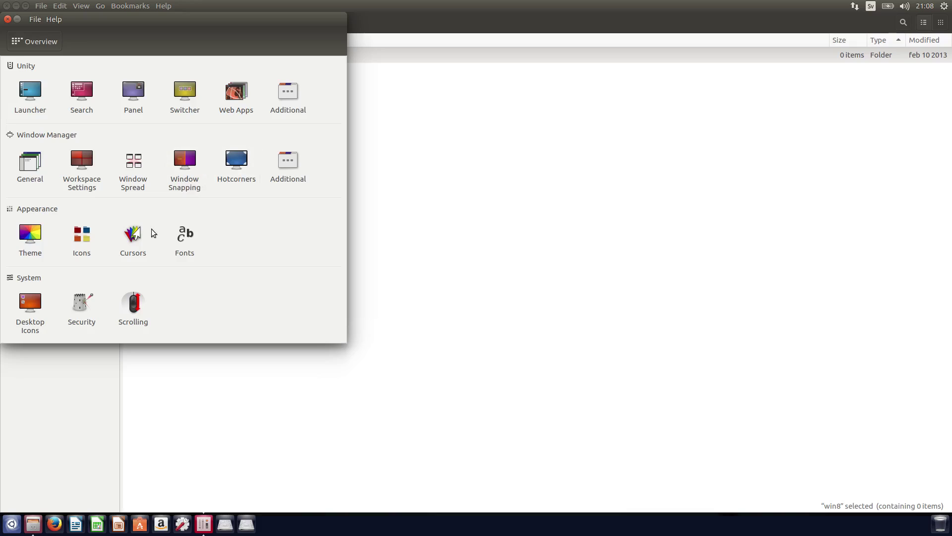
- Select Win8 as the cursor theme in Unity Tweak Tool's Cursors settings
left_click(139, 237)
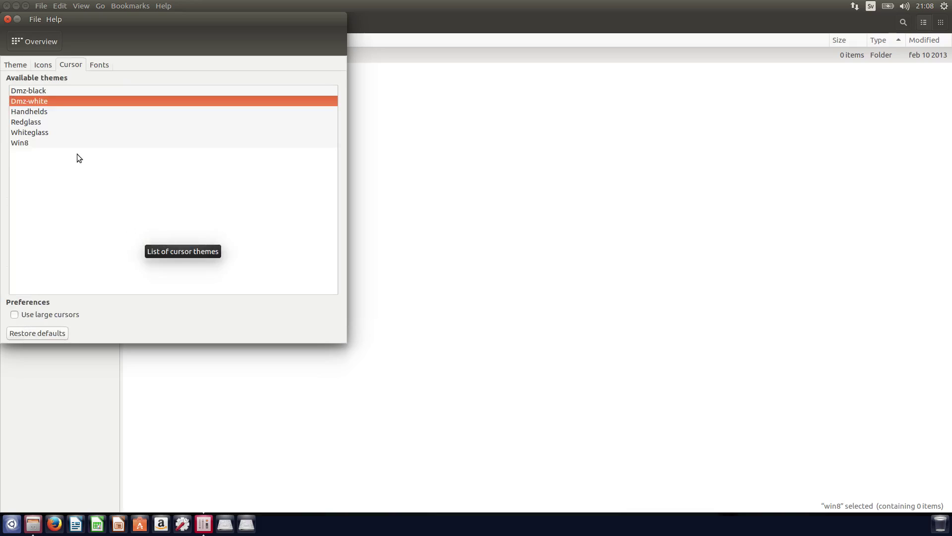
left_click(25, 144)
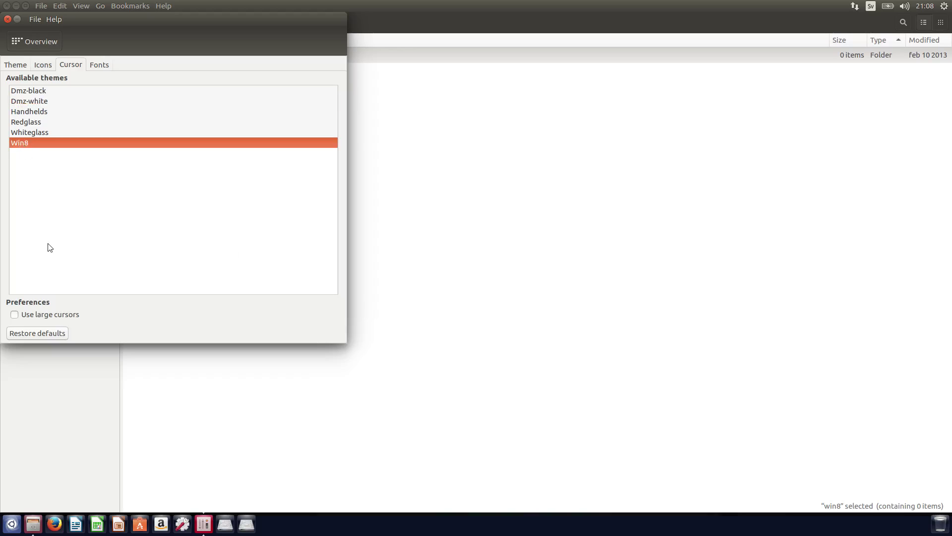
- Close Unity Tweak Tool and create an empty hidden .themes folder in Home
left_click(8, 19)
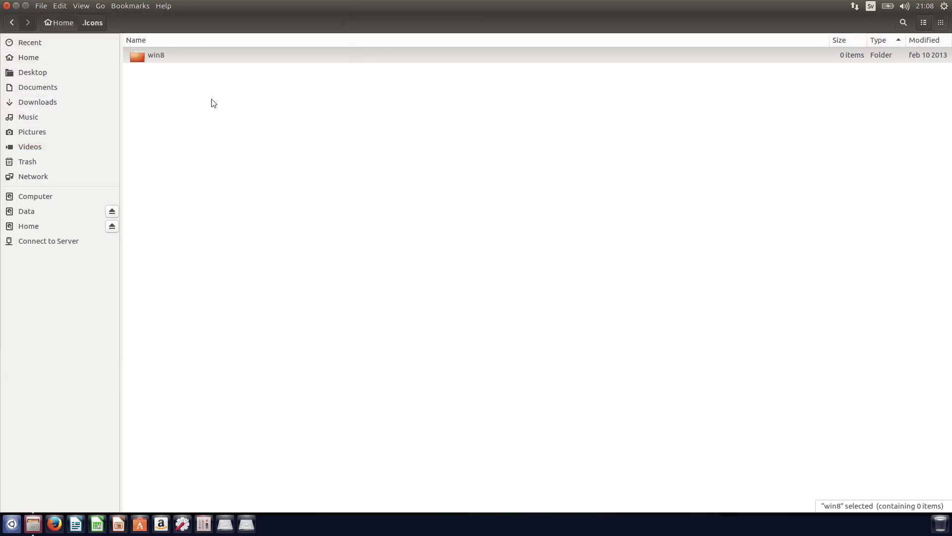
left_click(135, 59)
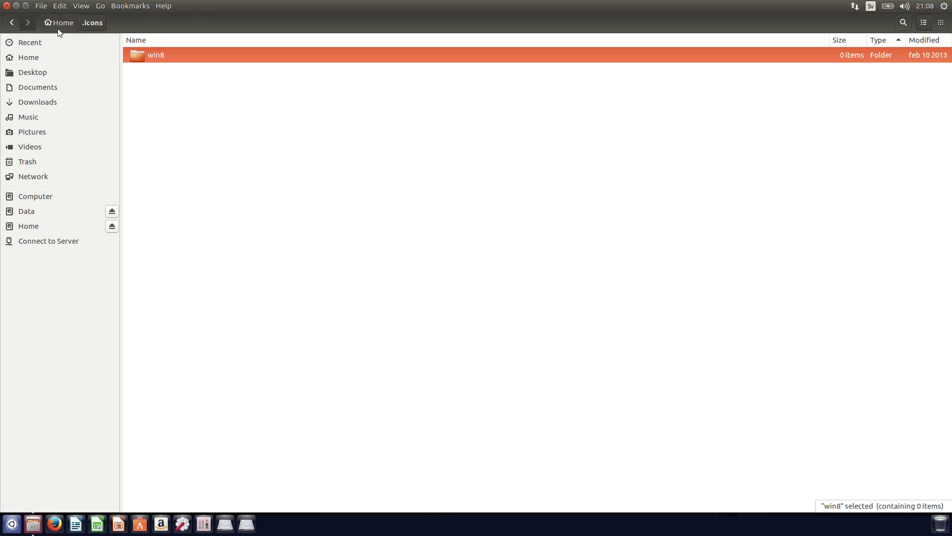
left_click(11, 23)
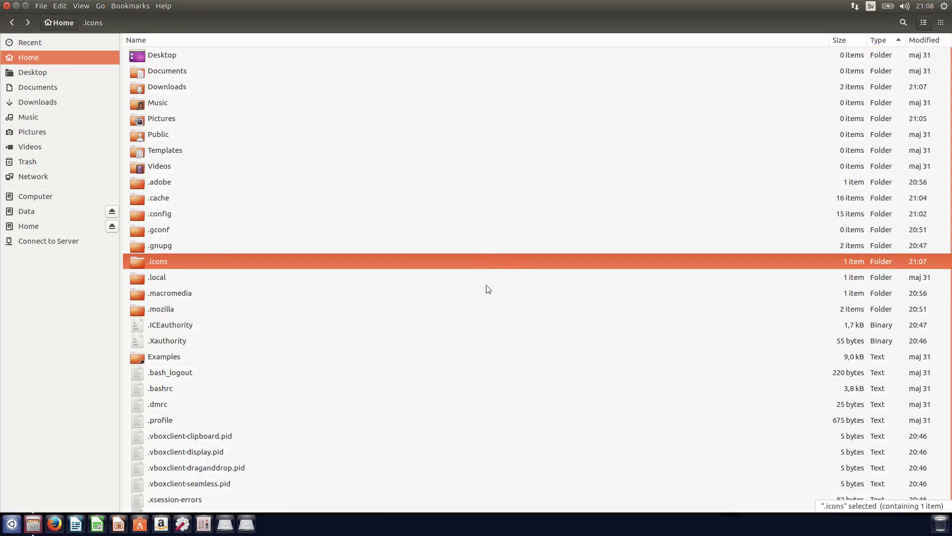
left_click(41, 5)
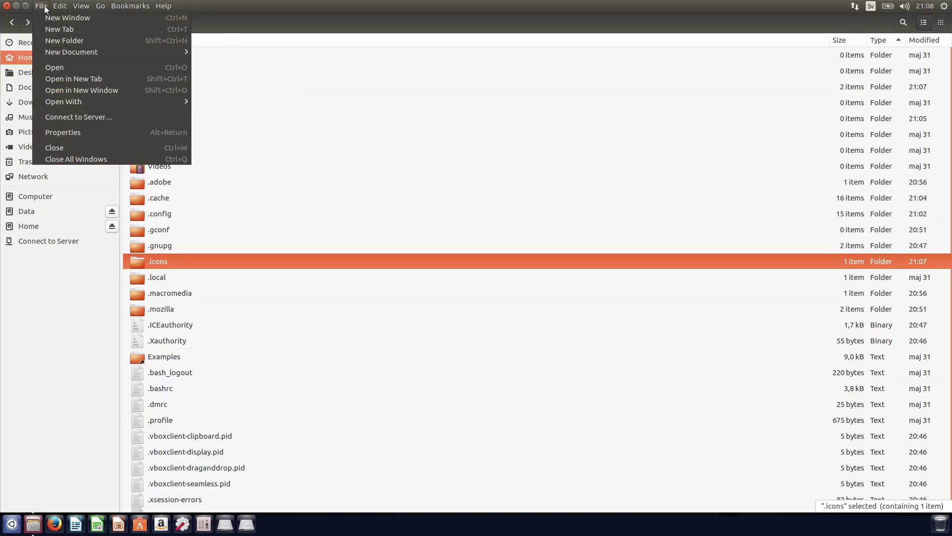
left_click(65, 41)
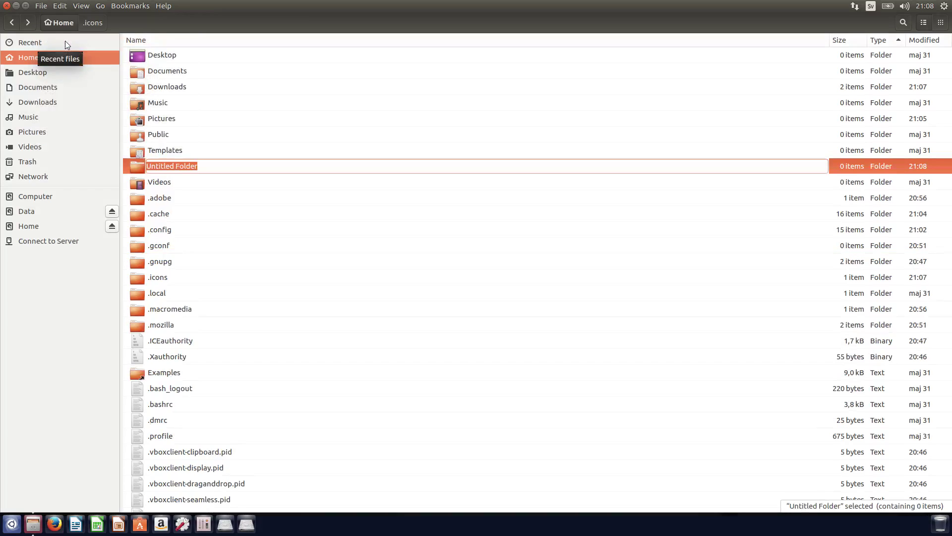
type(".themes")
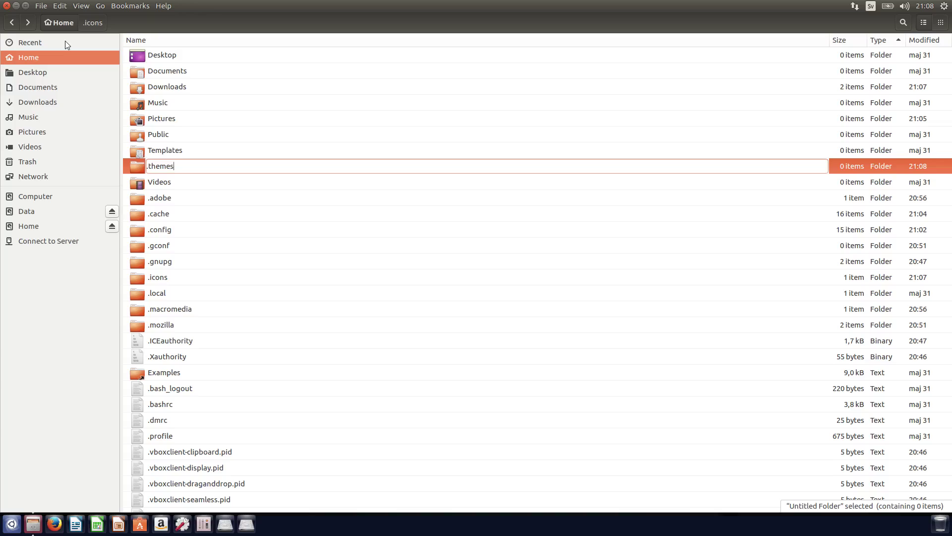
key("Return")
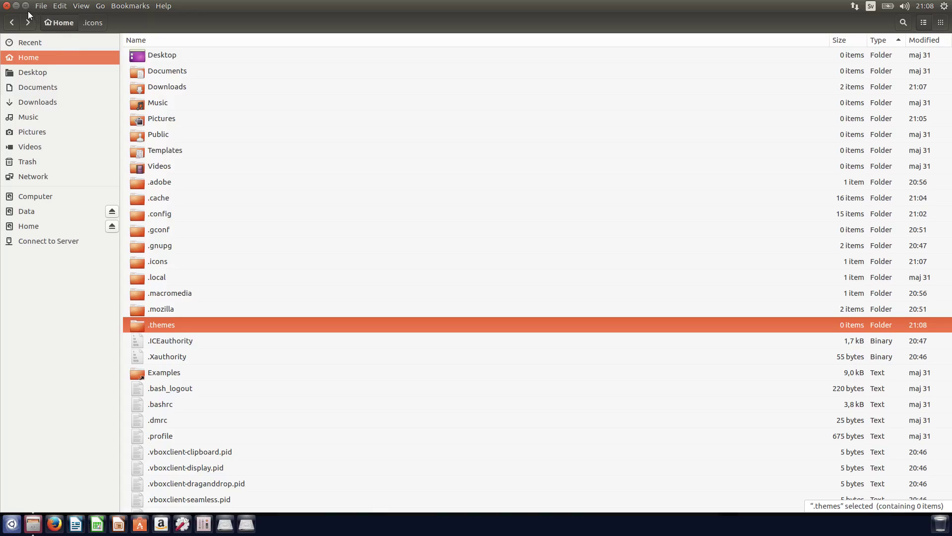
- Close Files and search the Dash for 'term' to list Terminal
left_click(6, 6)
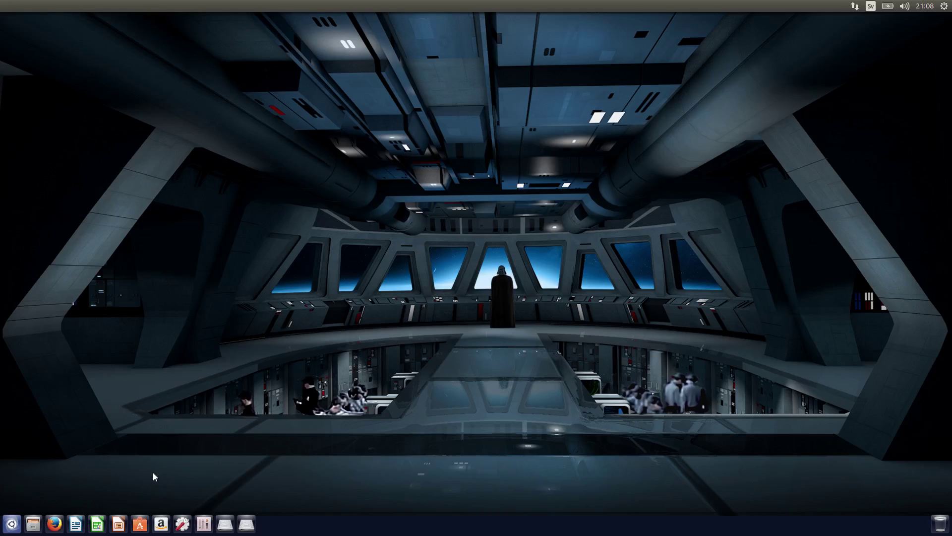
key("super")
type("erm")
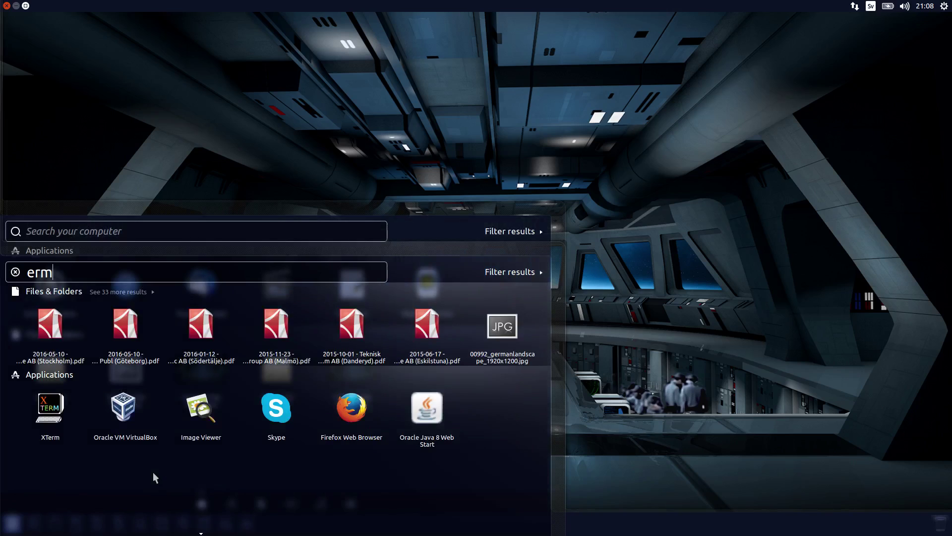
left_click(181, 109)
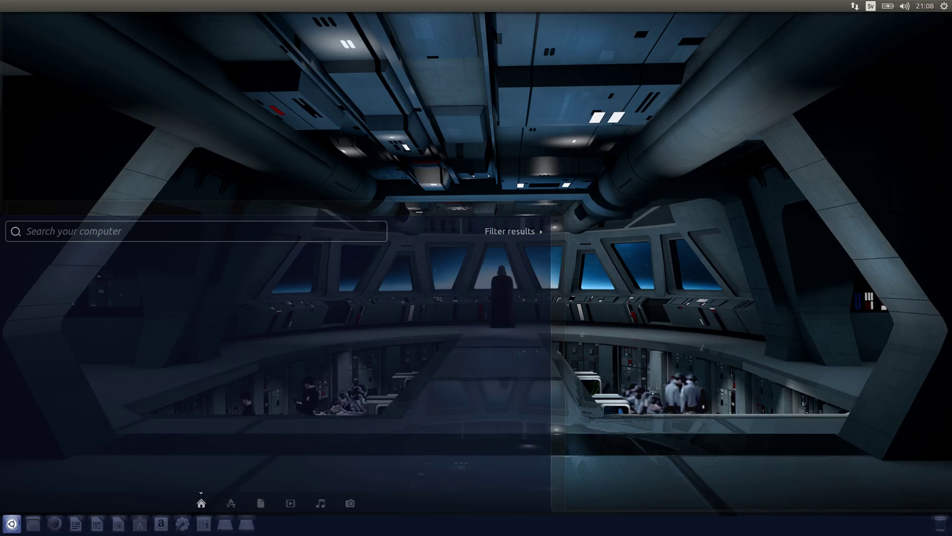
left_click(12, 524)
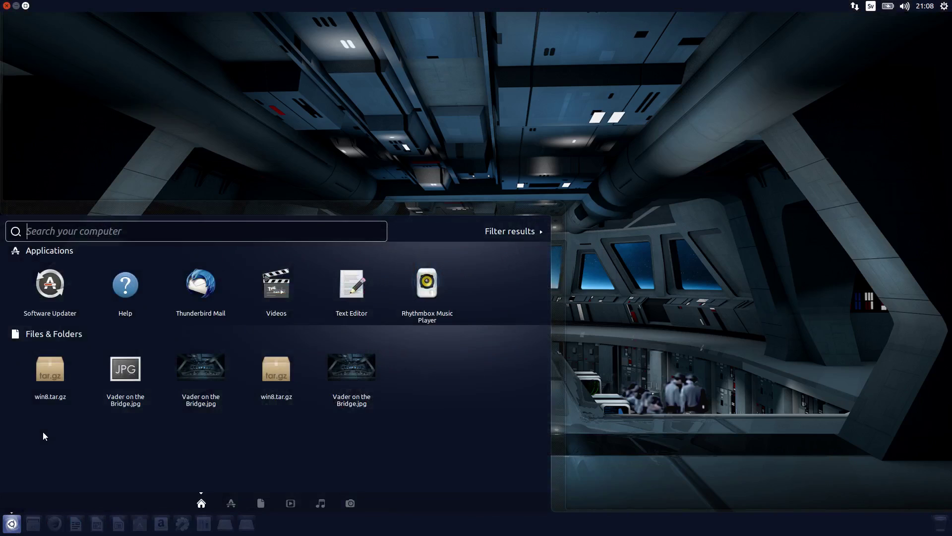
type("term")
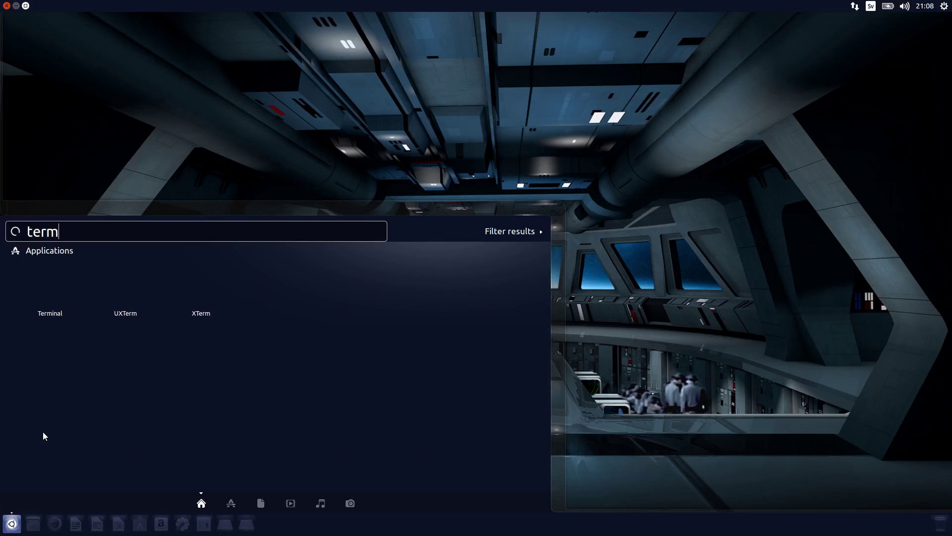
- Launch Terminal maximized and select the first command in the 03 Arc Theme notes
key("Return")
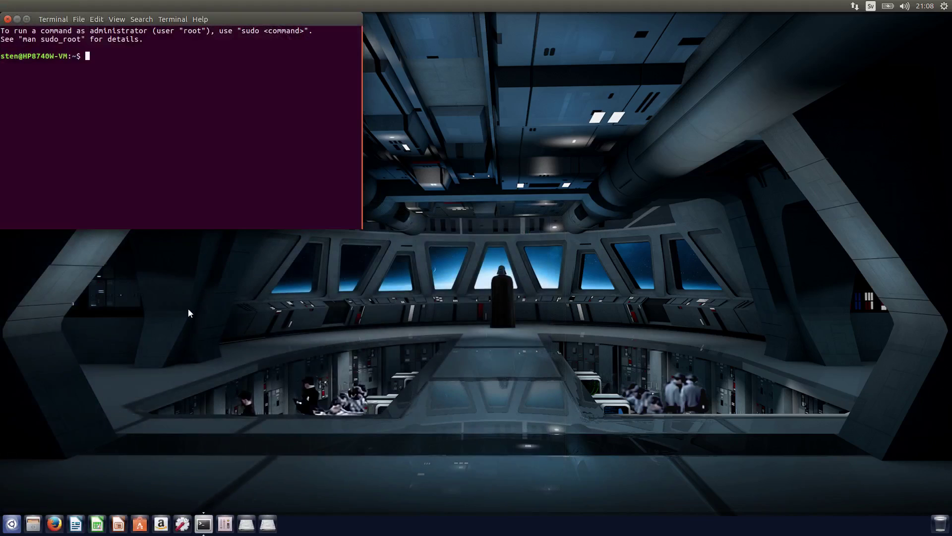
double_click(294, 22)
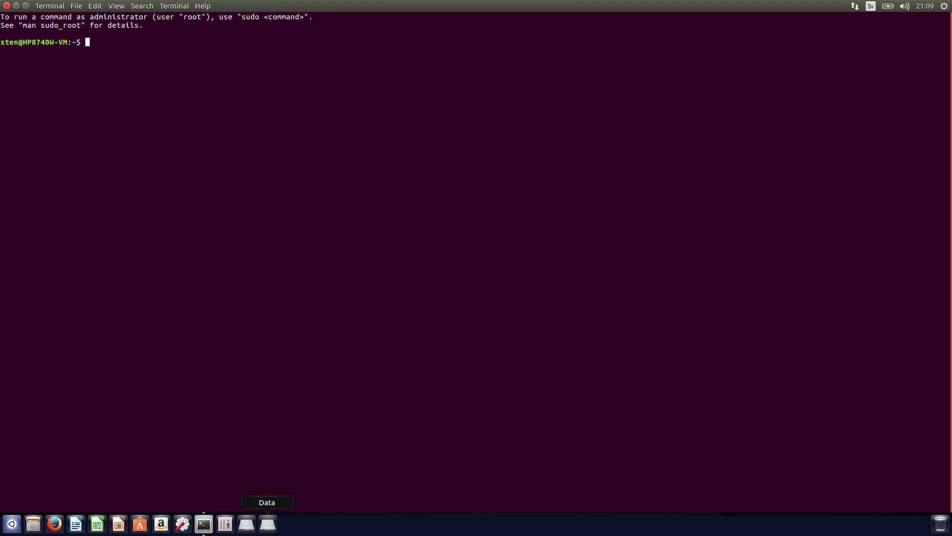
key("alt+Tab")
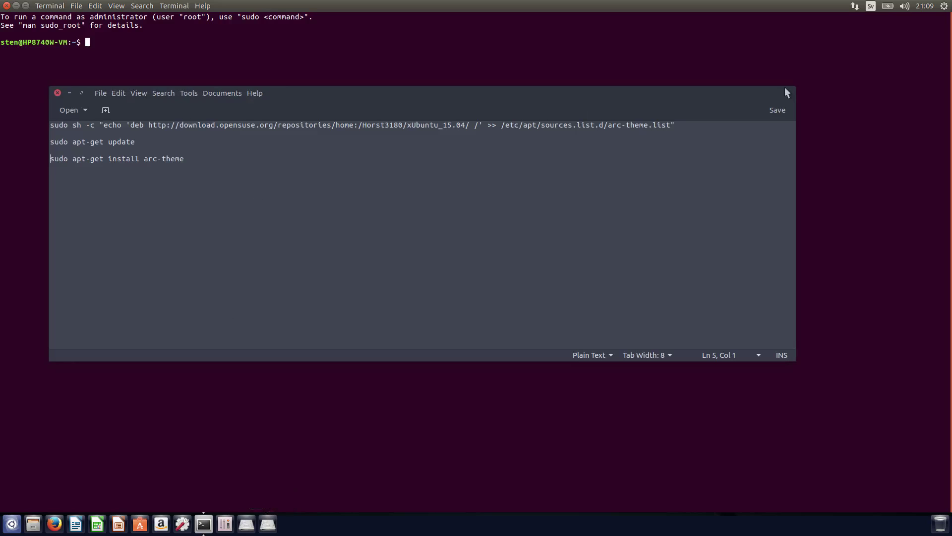
left_click_drag(684, 125, 56, 120)
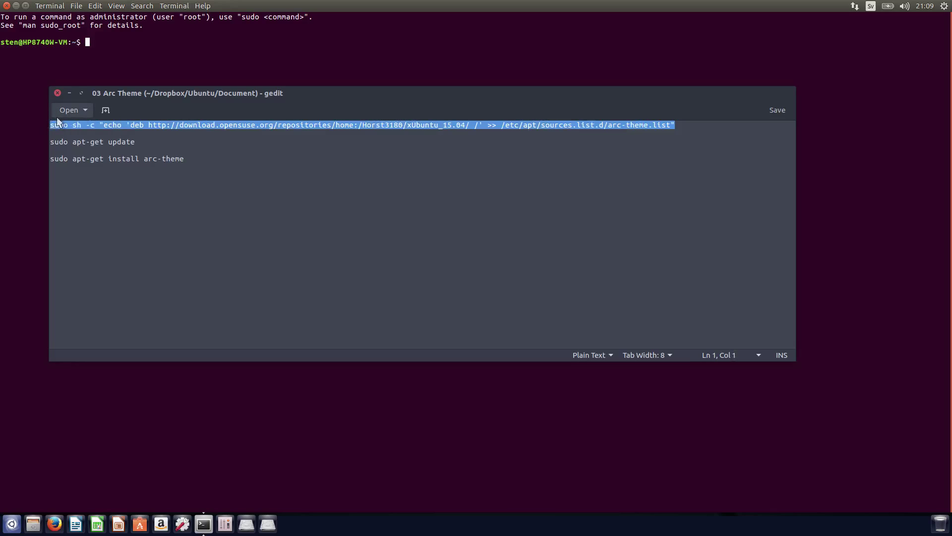
- Return to the terminal, dismiss its context menu, and start Firefox
left_click(168, 73)
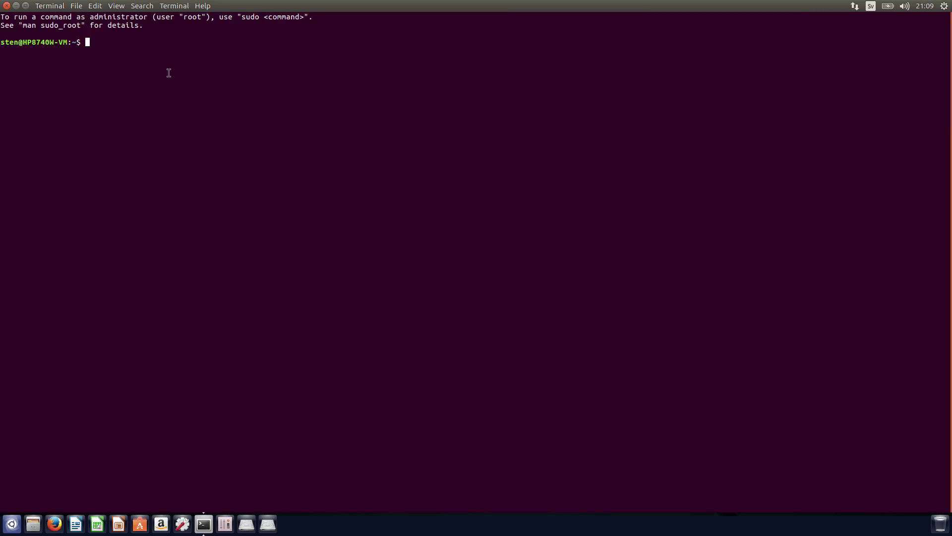
right_click(179, 126)
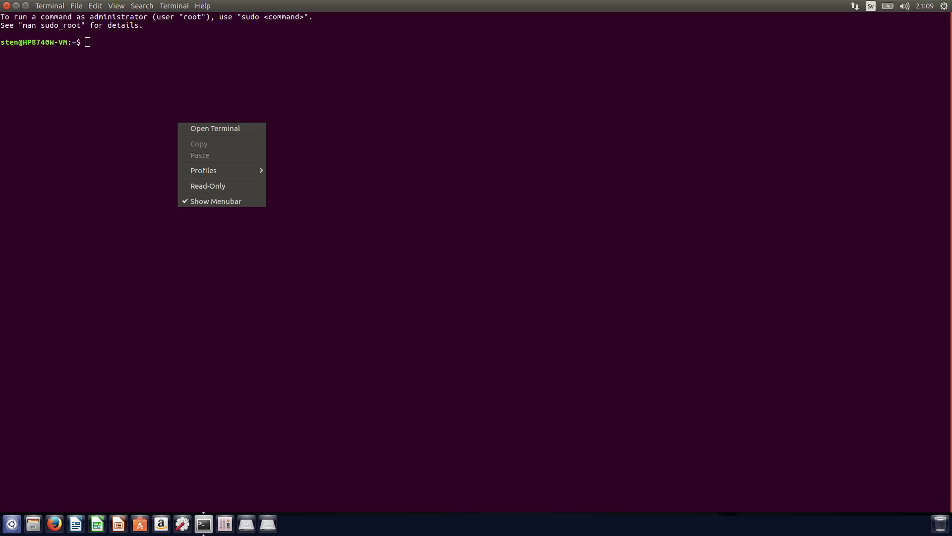
left_click(199, 391)
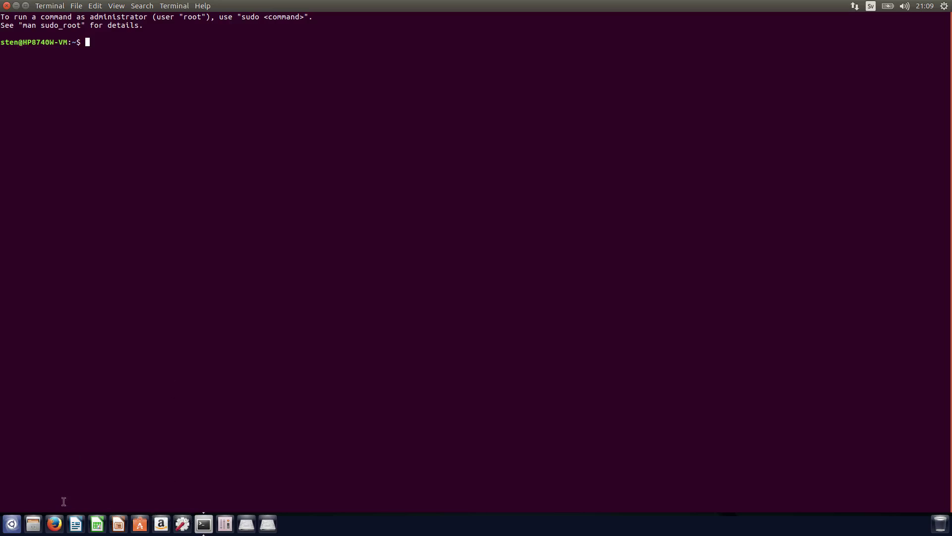
left_click(54, 523)
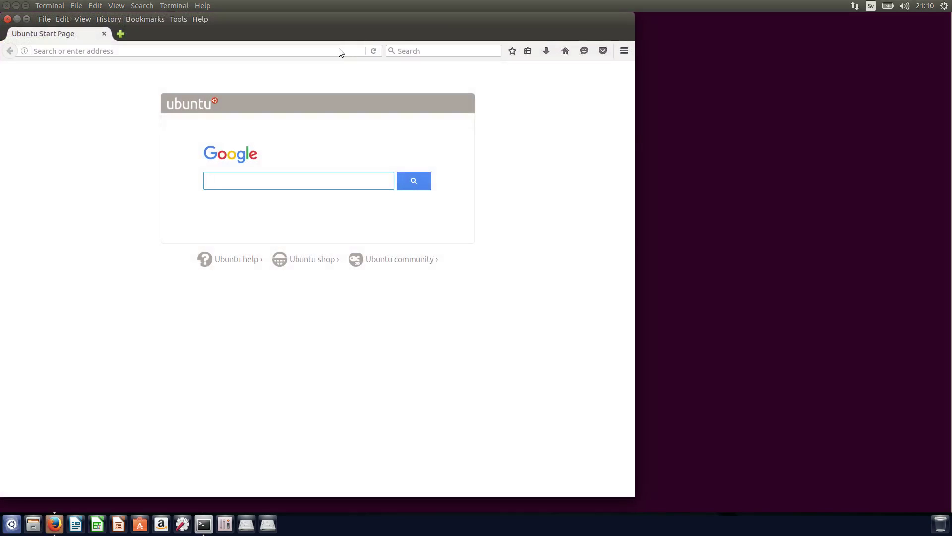
- Load dropbox.com and open the 'Themes and icons folder' file in Ubuntu › Document
left_click(346, 56)
type("dropbox.com/")
key("Return")
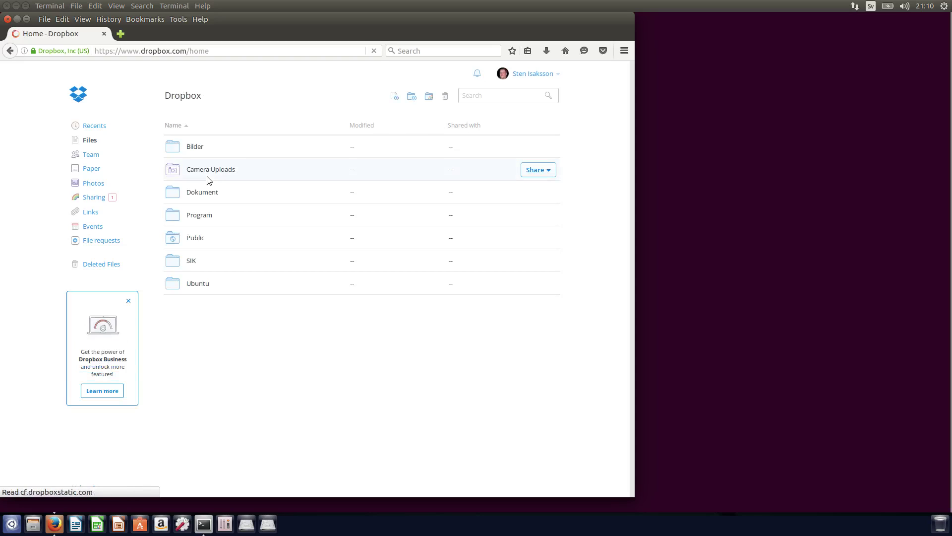
left_click(203, 287)
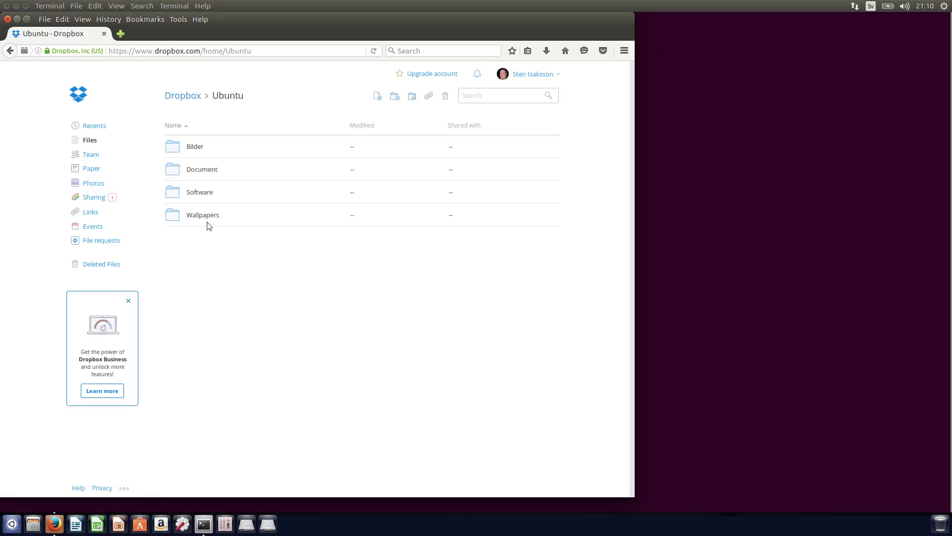
left_click(208, 171)
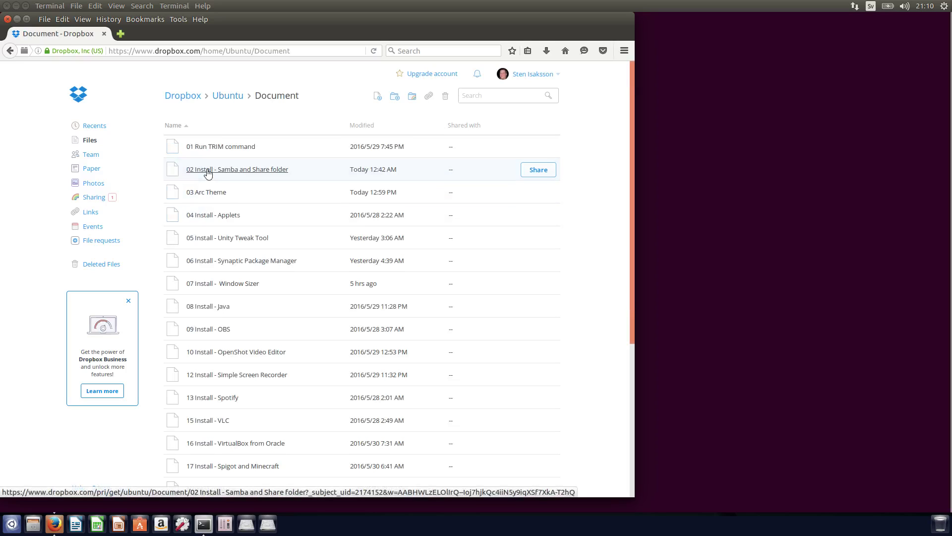
scroll(252, 288, "down", 4)
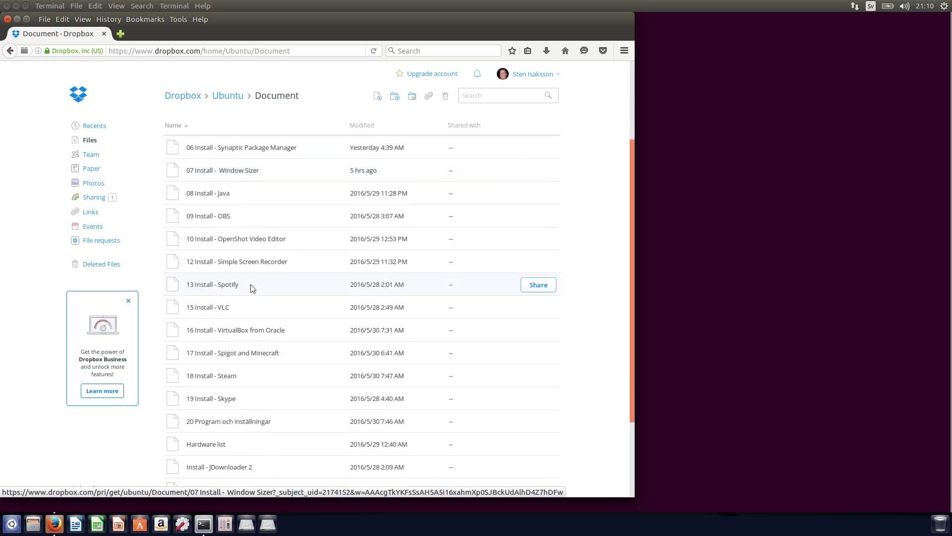
scroll(252, 288, "down", 5)
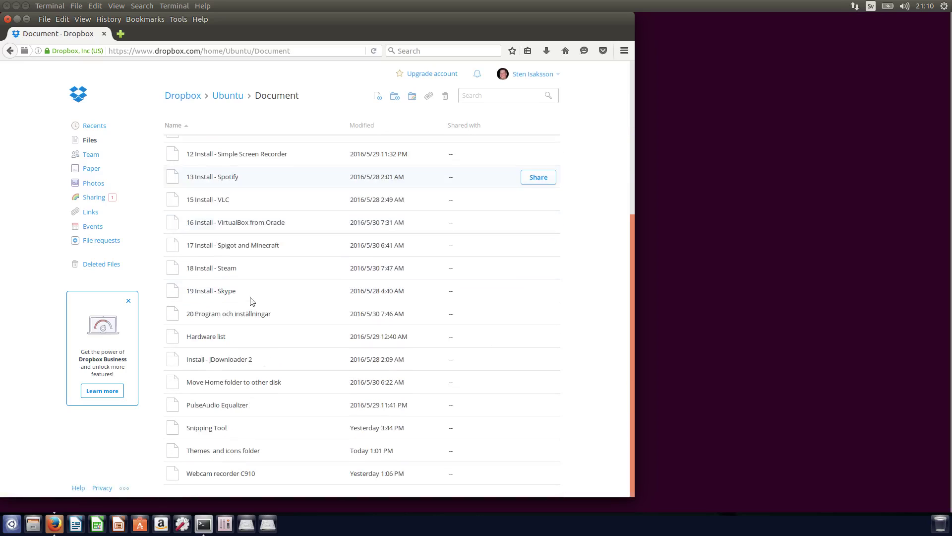
left_click(256, 457)
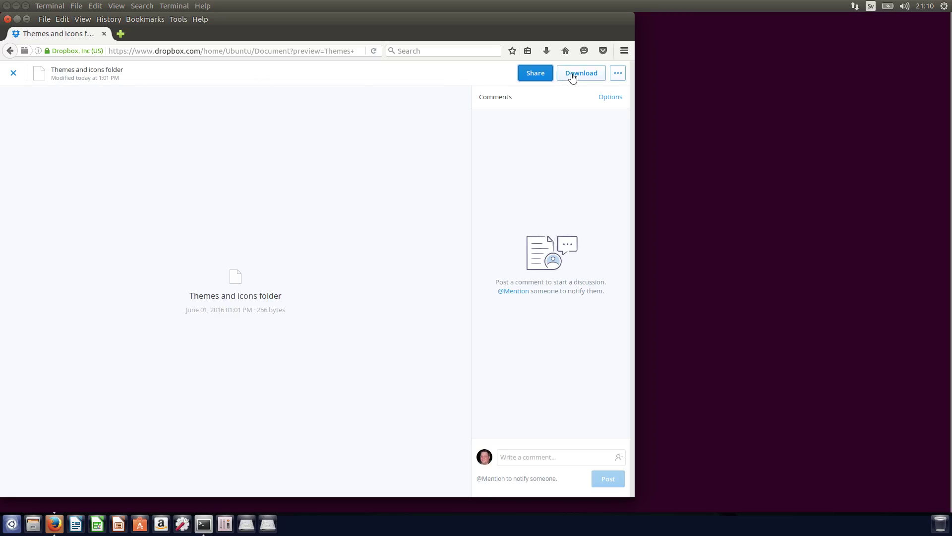
- Open the Themes and icons folder note in gedit, then close it
left_click(573, 75)
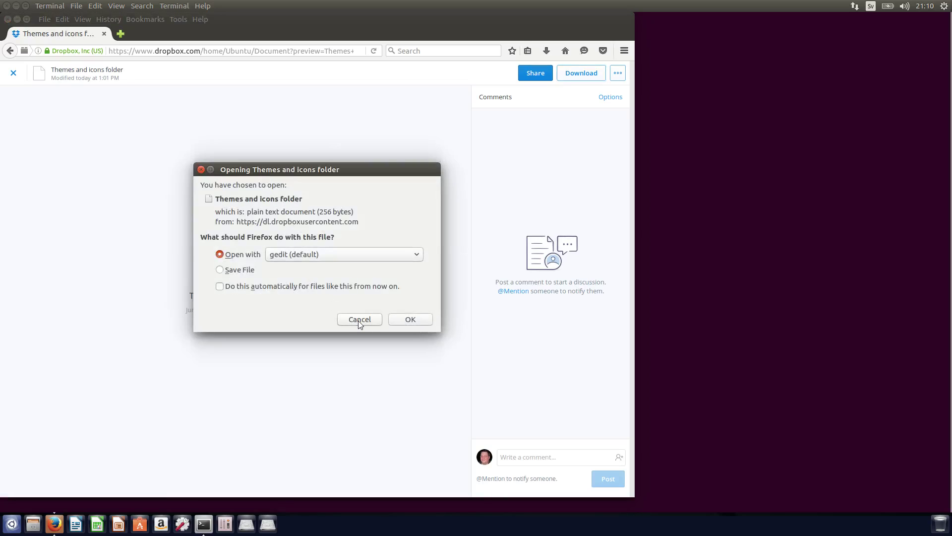
left_click(410, 319)
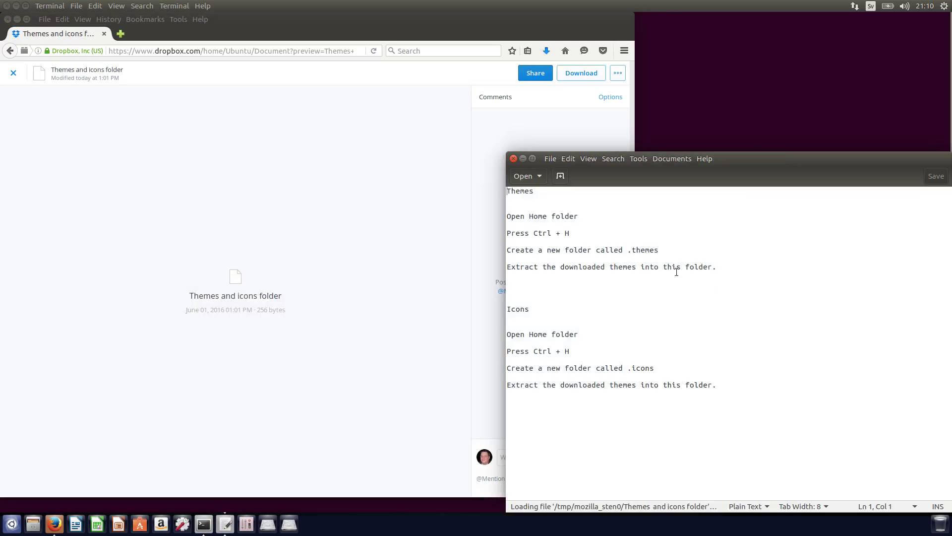
left_click(513, 159)
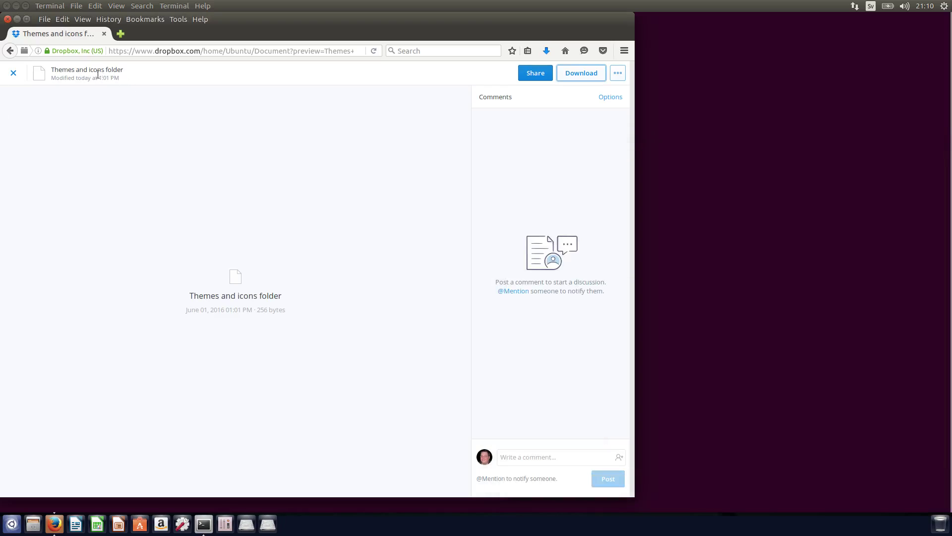
- Back in the Document folder, download the 03 Arc Theme note and open it in gedit
left_click(9, 51)
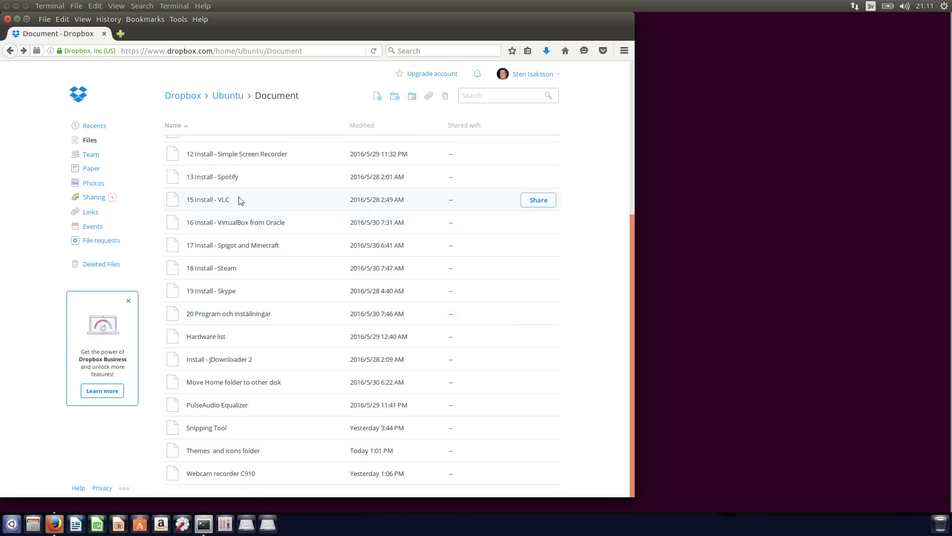
scroll(239, 200, "up", 3)
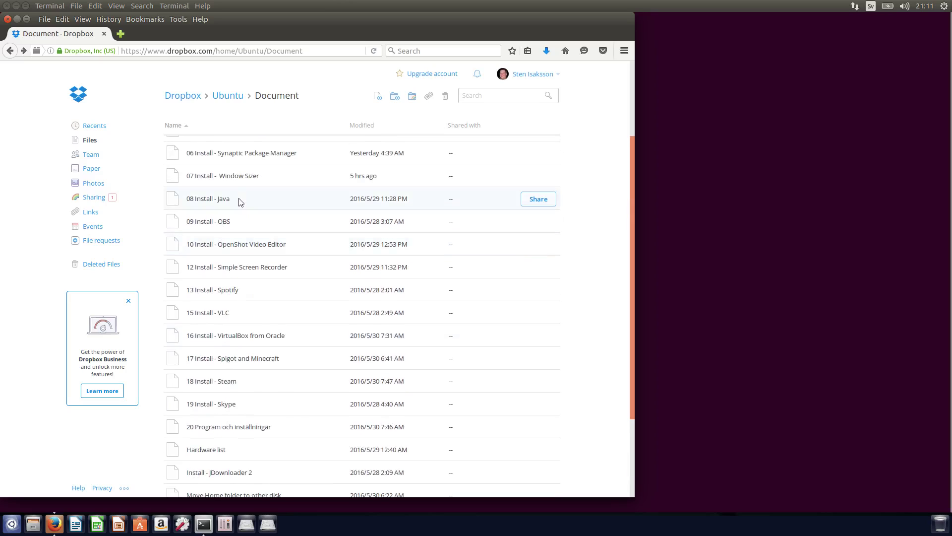
scroll(240, 203, "up", 3)
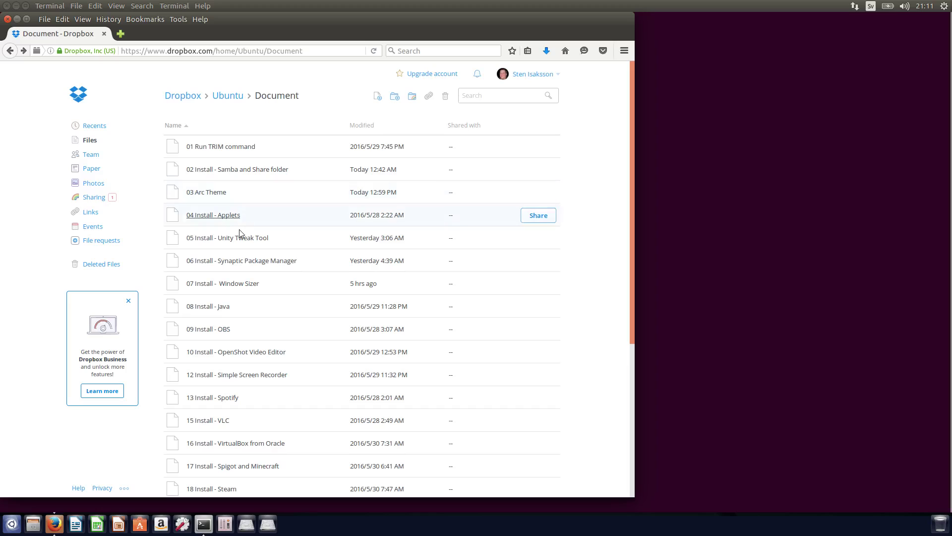
left_click(211, 193)
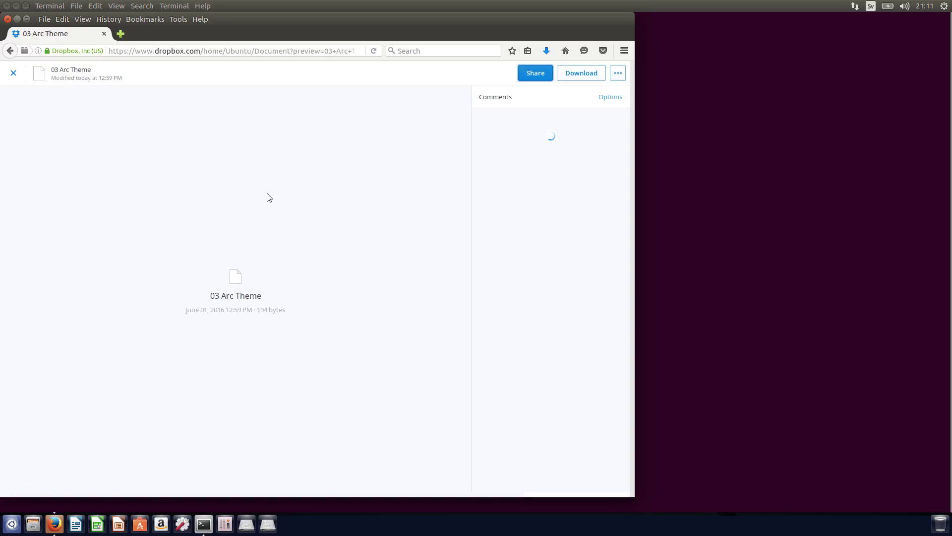
left_click(578, 79)
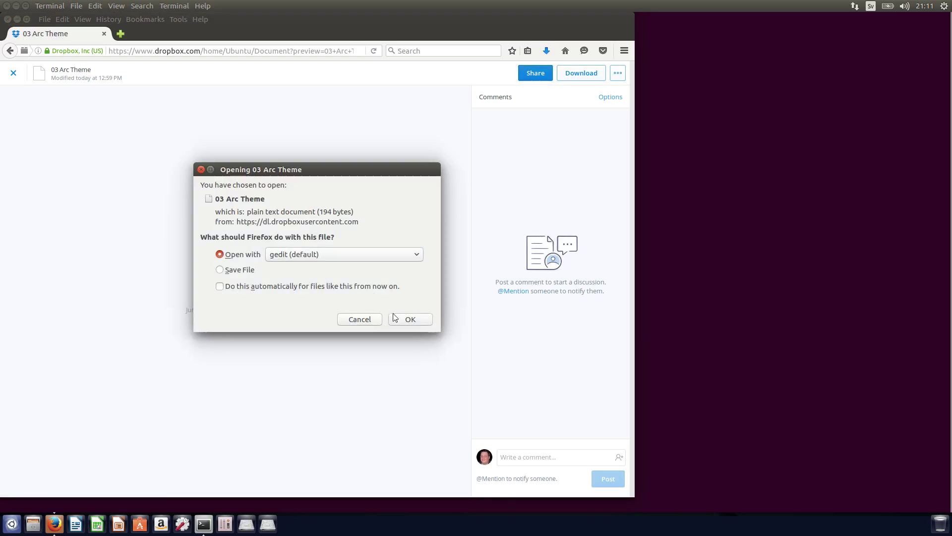
left_click(407, 319)
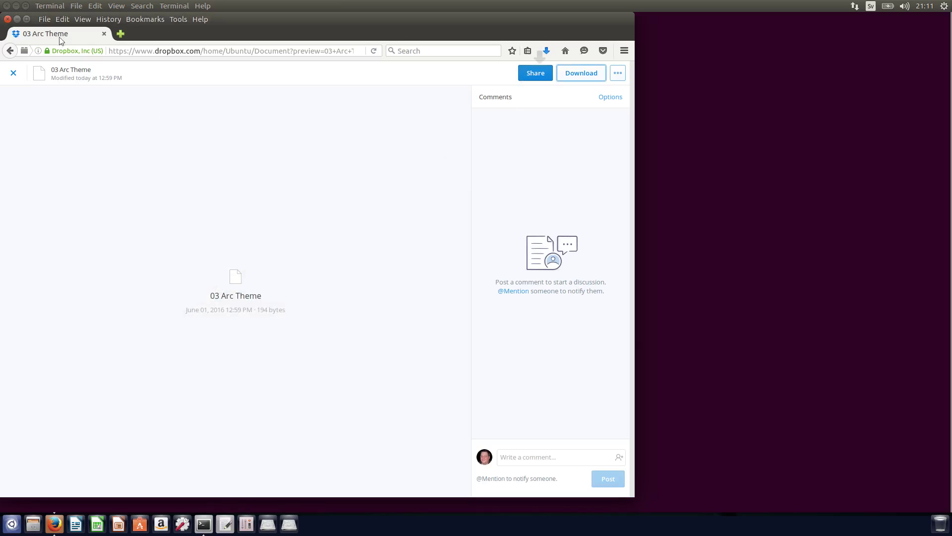
- Close the old terminal and select the first sudo sh command in the 03 Arc Theme note
left_click(7, 6)
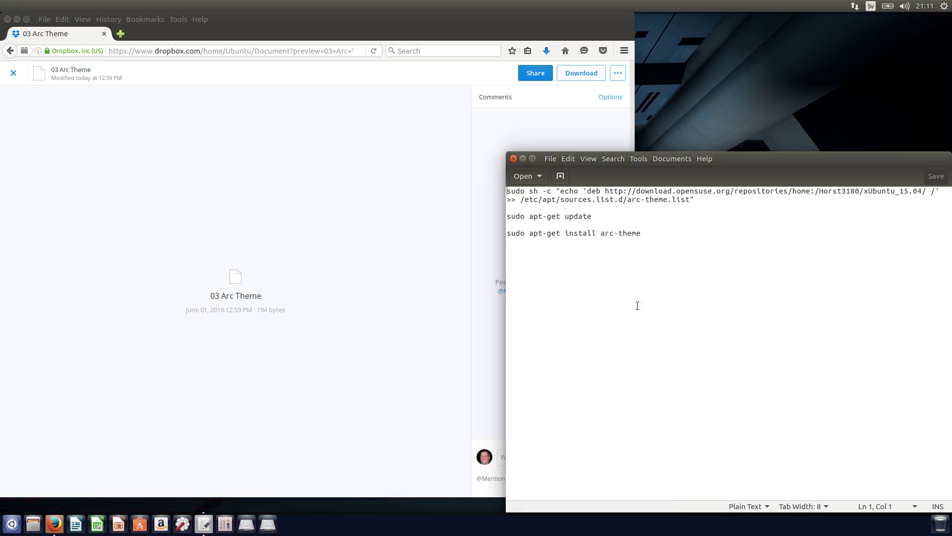
left_click(691, 253)
left_click_drag(708, 191, 516, 191)
left_click_drag(703, 203, 491, 188)
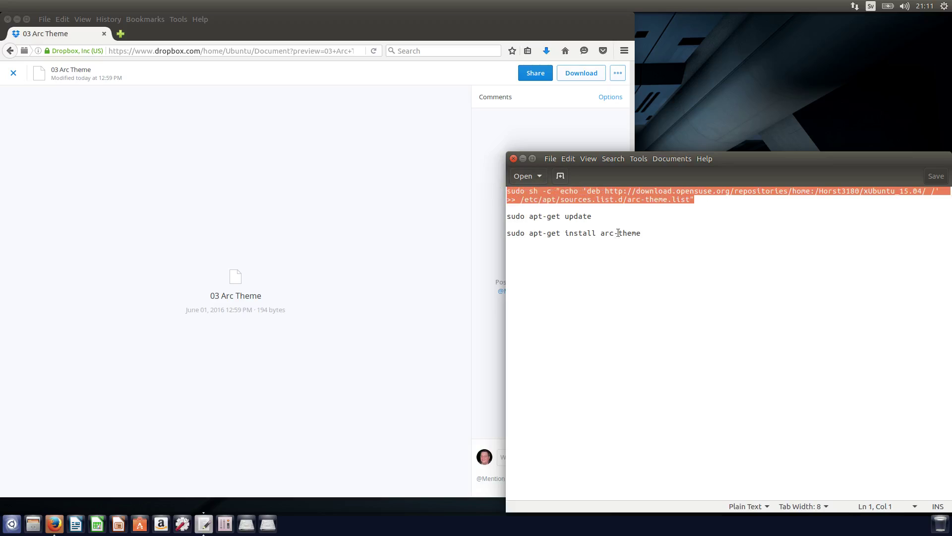
- Close the Firefox Dropbox window and return focus to the desktop
left_click(45, 98)
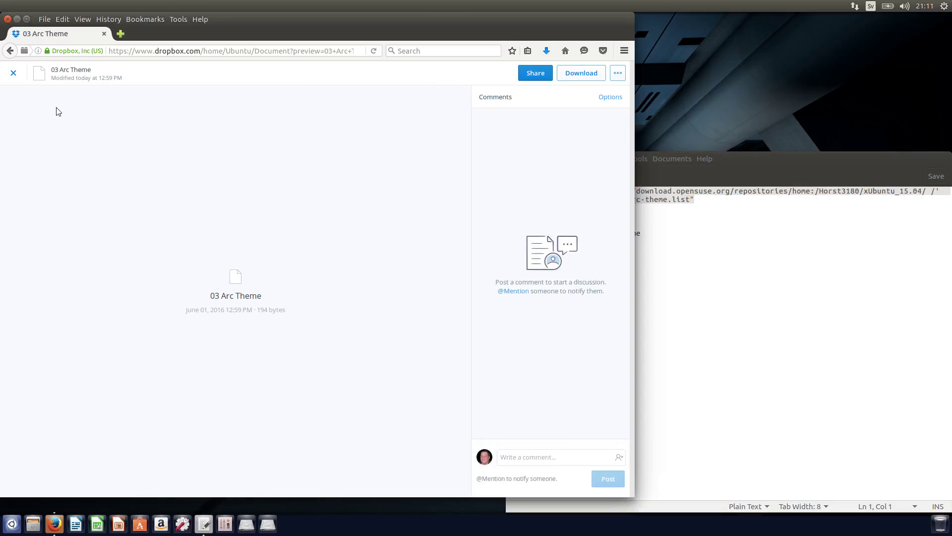
left_click(8, 19)
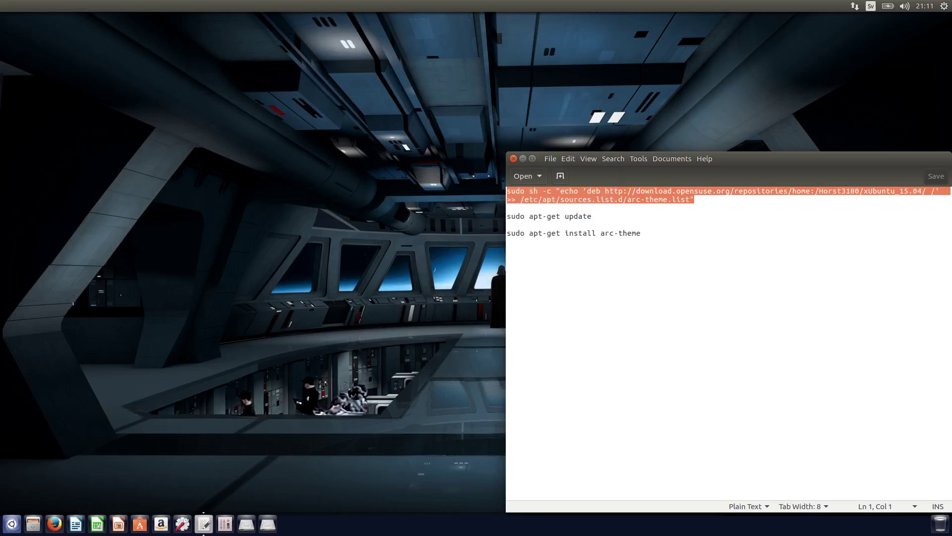
left_click(178, 379)
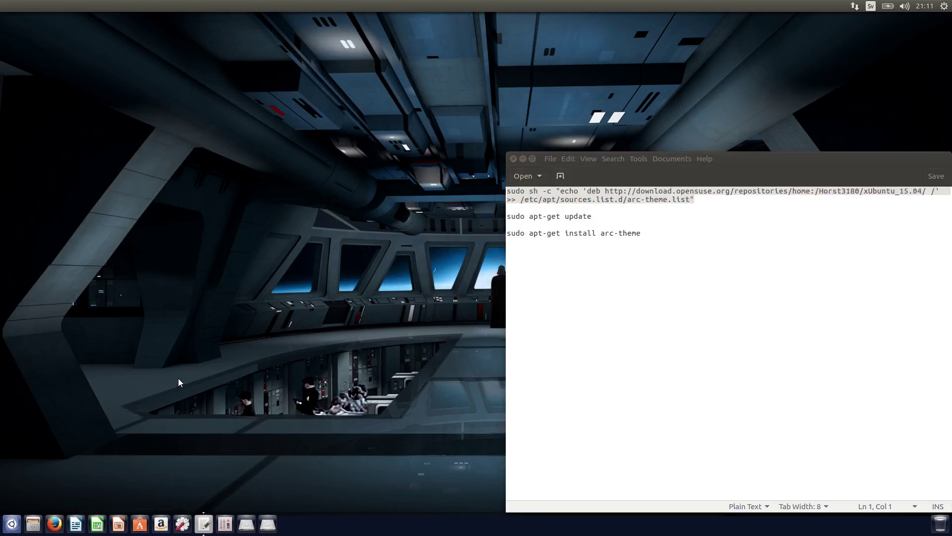
- Launch a maximized Terminal, paste the sudo sh arc-theme repository command, and run it
left_click(12, 523)
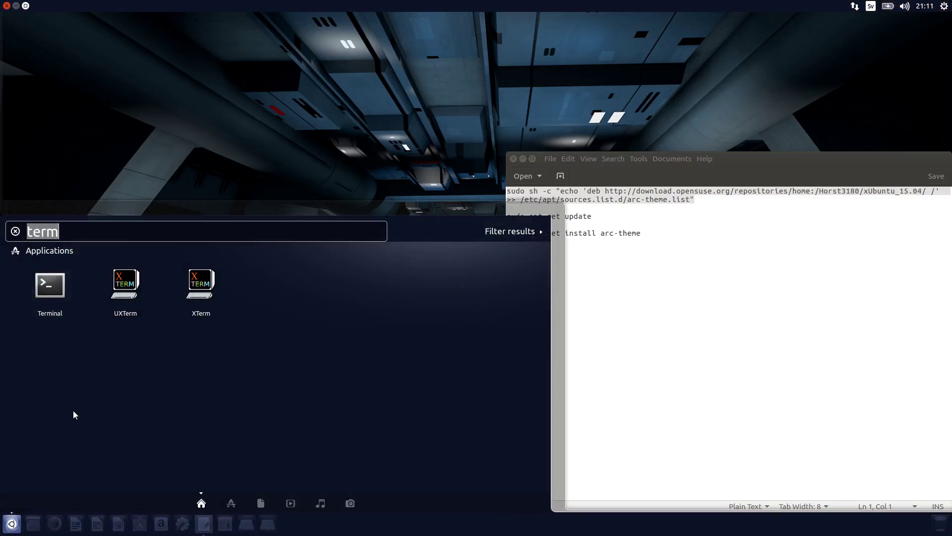
left_click(59, 301)
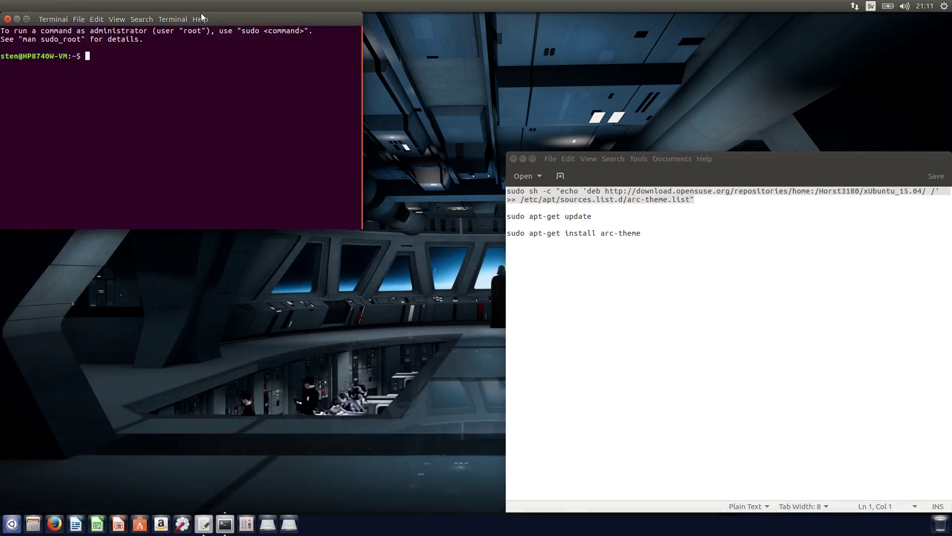
double_click(232, 19)
right_click(245, 92)
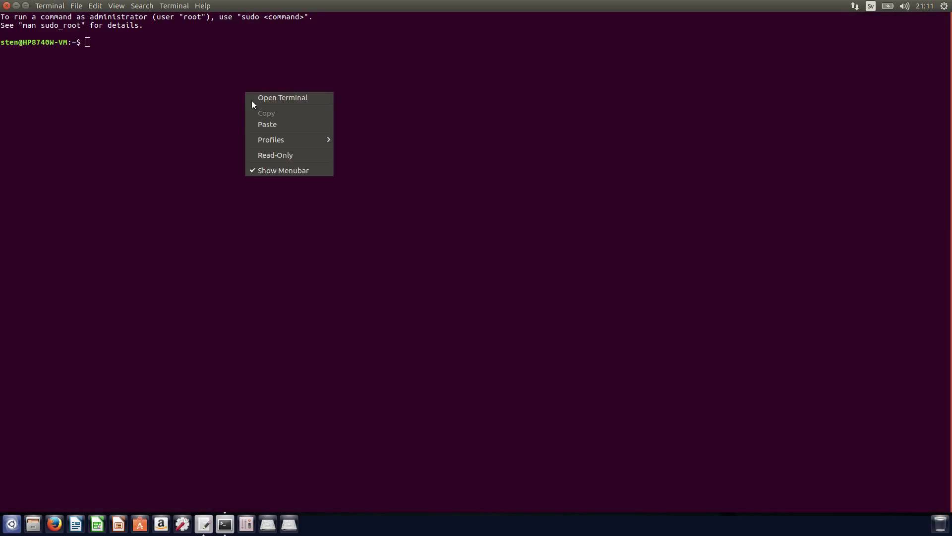
left_click(266, 125)
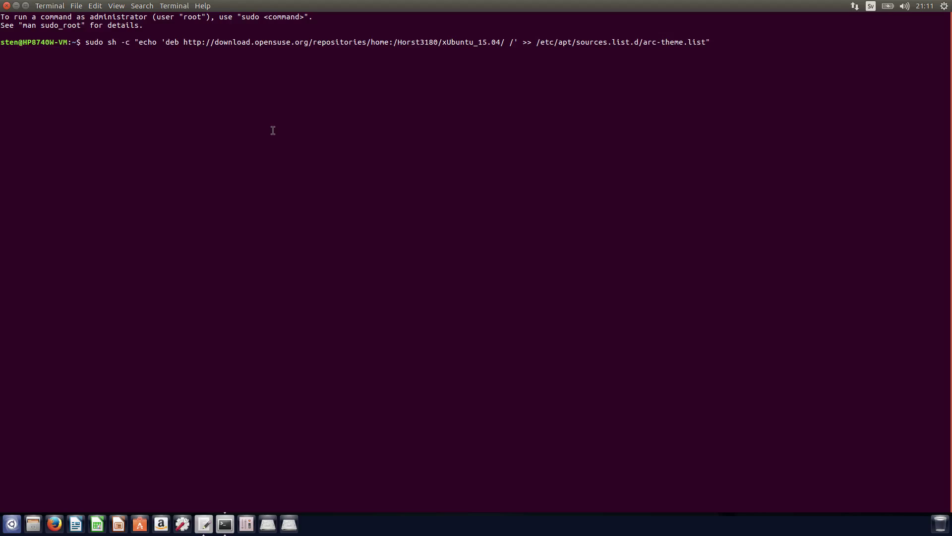
key("Return")
key("Return")
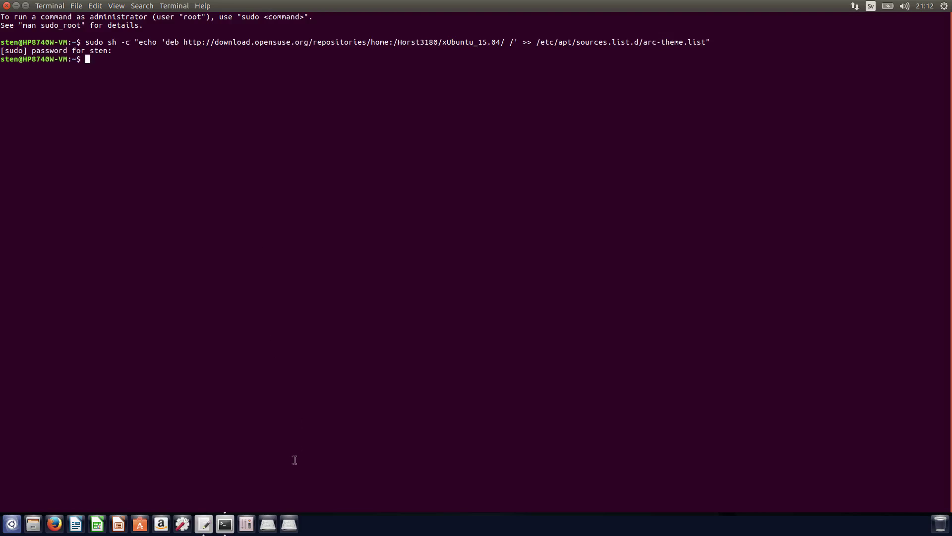
- Copy 'sudo apt-get update' from the gedit note into Terminal and run it
left_click(204, 524)
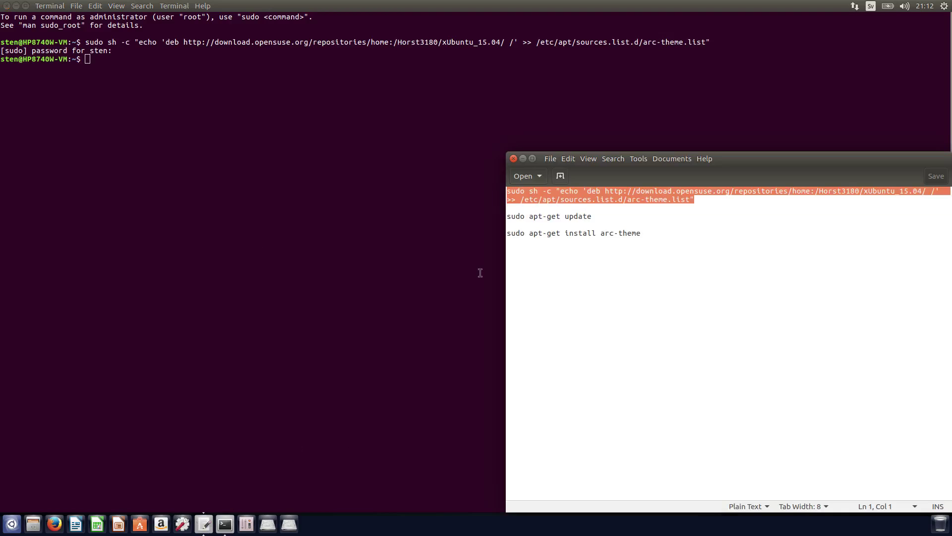
left_click_drag(591, 210, 505, 220)
key("Left")
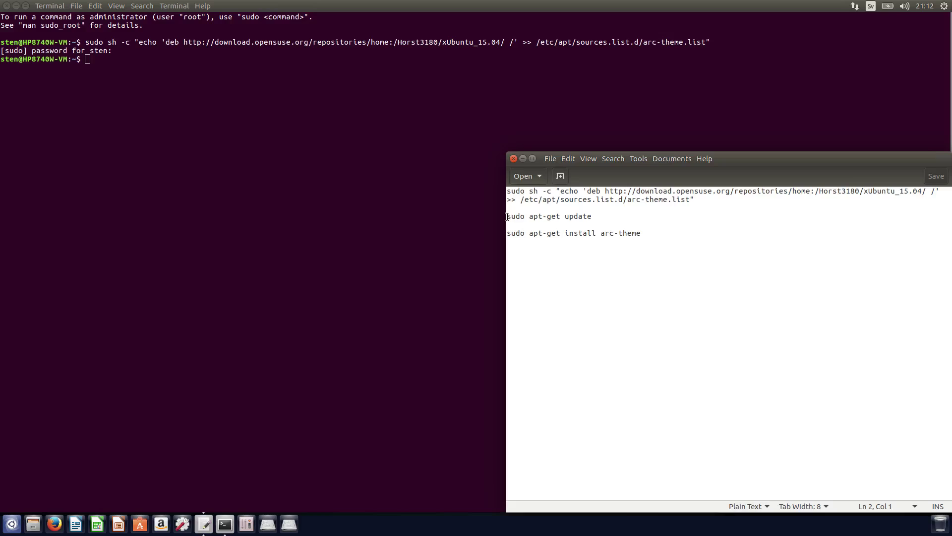
key("alt+Tab")
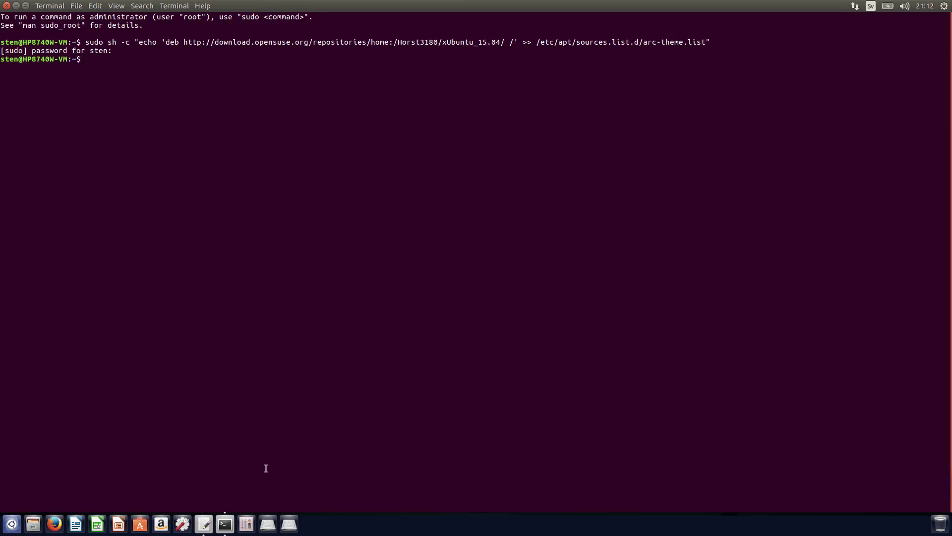
left_click(204, 524)
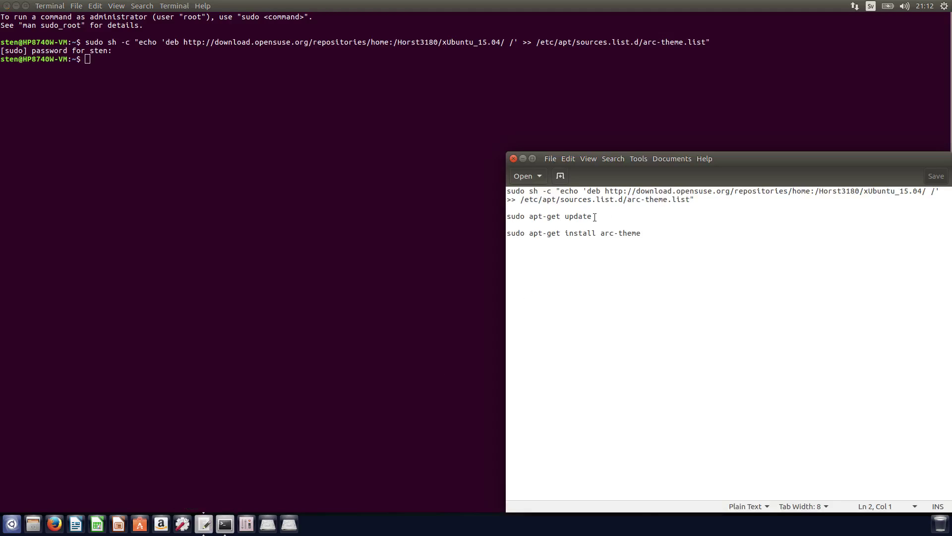
left_click(512, 219)
key("shift+Right")
key("shift+Right")
key("shift+Right")
key("shift+Right")
key("shift+Right")
key("shift+Right")
key("shift+Right")
key("shift+Right")
key("shift+Right")
key("shift+Right")
key("shift+Right")
key("shift+Right")
key("shift+Right")
key("shift+Right")
key("shift+Right")
key("shift+Right")
key("shift+Right")
key("shift+Right")
key("shift+Right")
key("shift+Right")
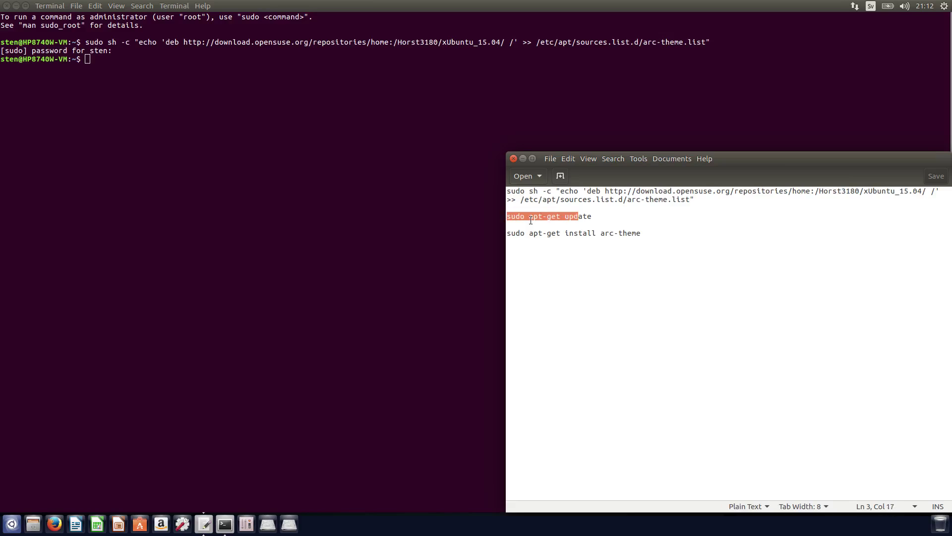
key("shift+Left")
key("shift+Left")
key("ctrl+c")
right_click(204, 166)
left_click(228, 200)
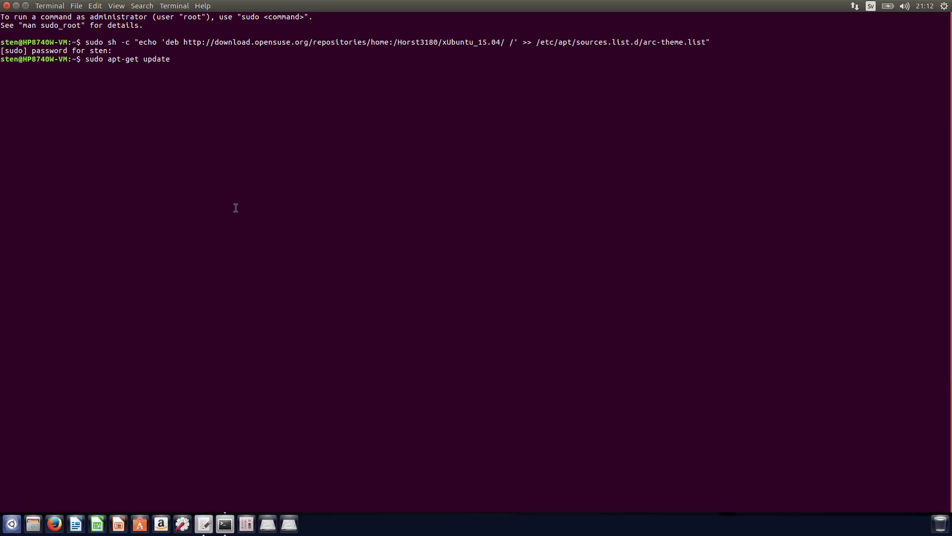
key("Return")
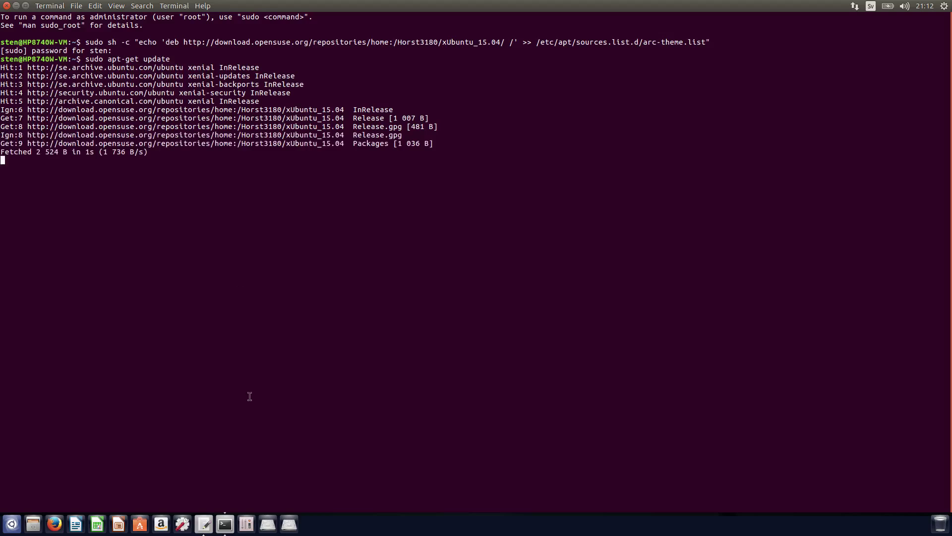
- Paste 'sudo apt-get install arc-theme' at the Terminal prompt, leaving it unrun
left_click(207, 525)
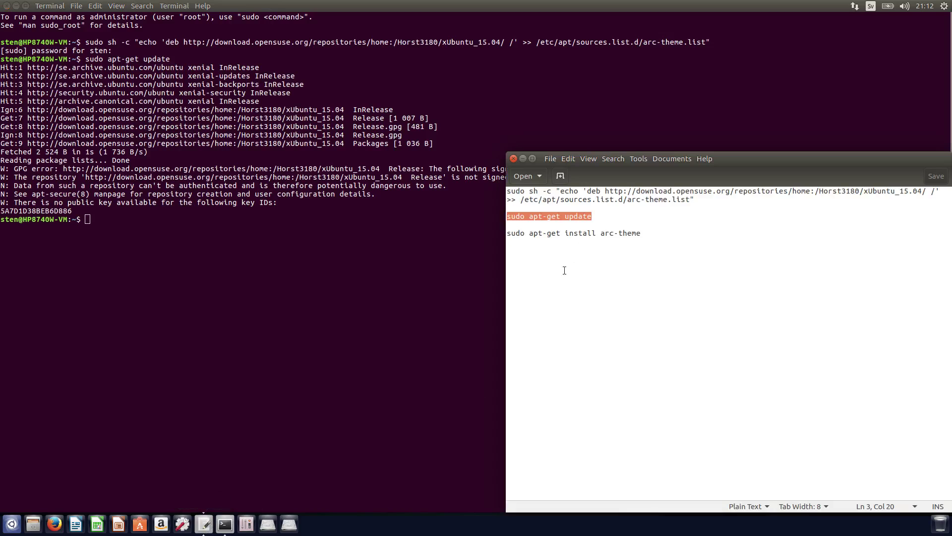
key("Down")
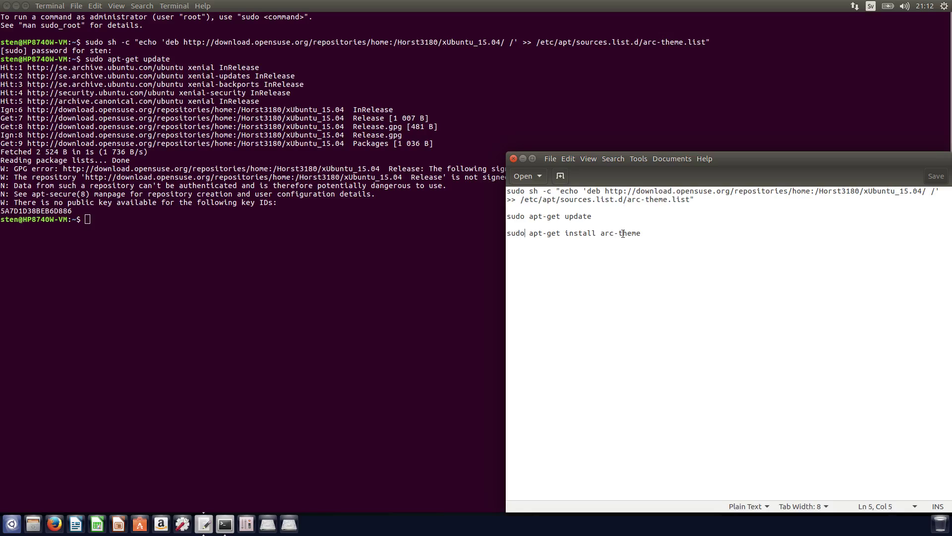
key("shift+Right")
key("shift+Right")
key("shift+Right")
key("shift+Right")
key("shift+Right")
key("shift+Right")
key("shift+Right")
key("shift+Right")
key("shift+Right")
key("shift+Right")
key("shift+Right")
key("shift+Right")
key("shift+Right")
key("shift+Right")
key("shift+Right")
key("shift+Right")
key("shift+Right")
key("shift+Right")
key("shift+Right")
key("shift+Right")
key("shift+Right")
key("shift+Right")
key("shift+Right")
key("shift+Right")
key("shift+Right")
key("shift+Right")
key("shift+Right")
key("shift+Right")
key("shift+Right")
key("shift+Right")
key("ctrl+c")
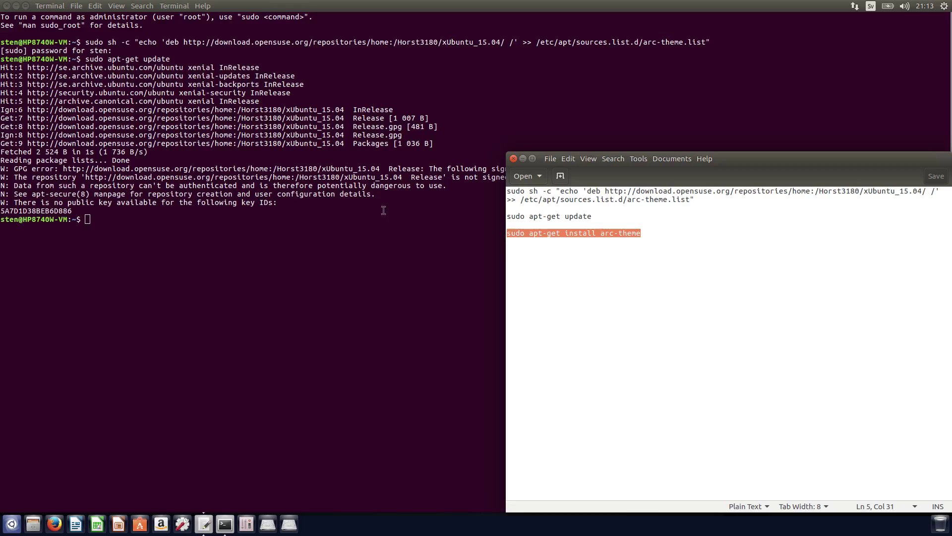
left_click(329, 224)
right_click(330, 225)
left_click(356, 257)
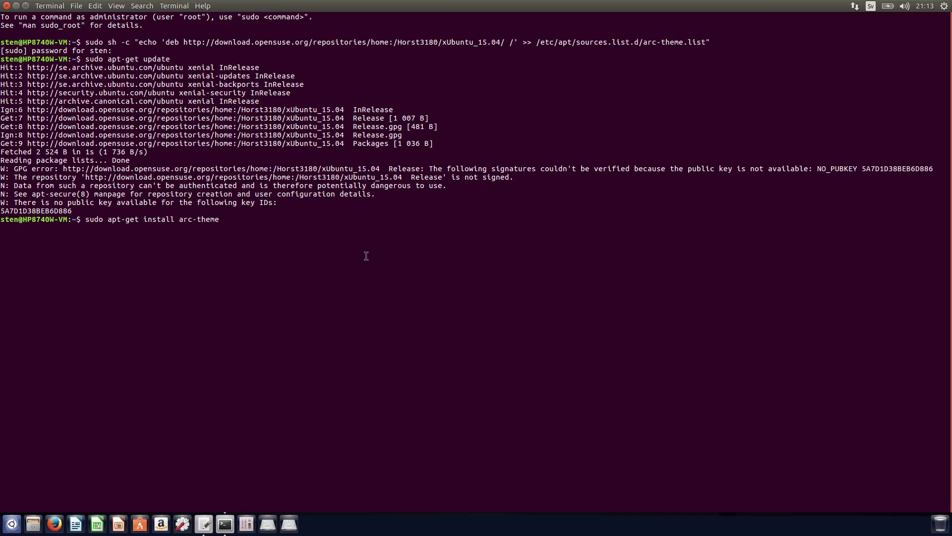
- Run the arc-theme install, answering y to both confirmation prompts, then close Terminal
key("Return")
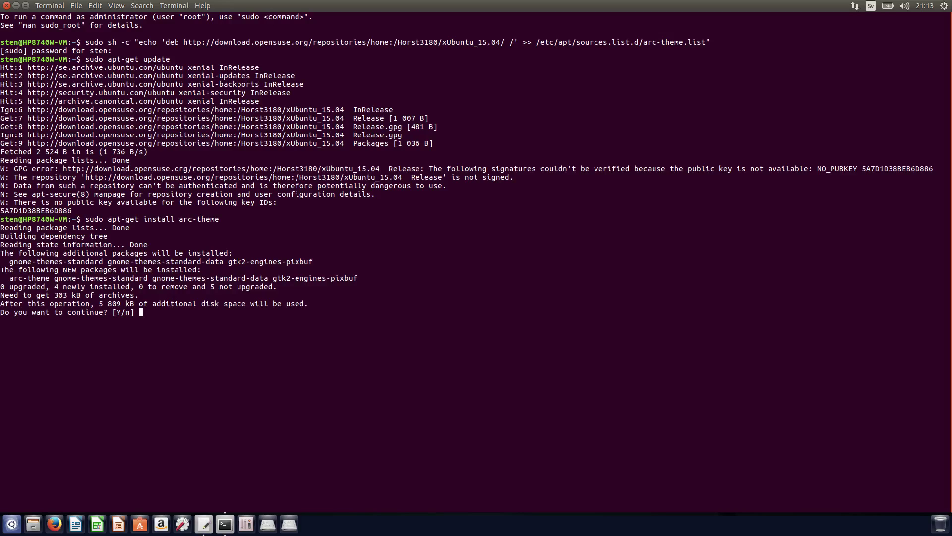
type("y")
key("Return")
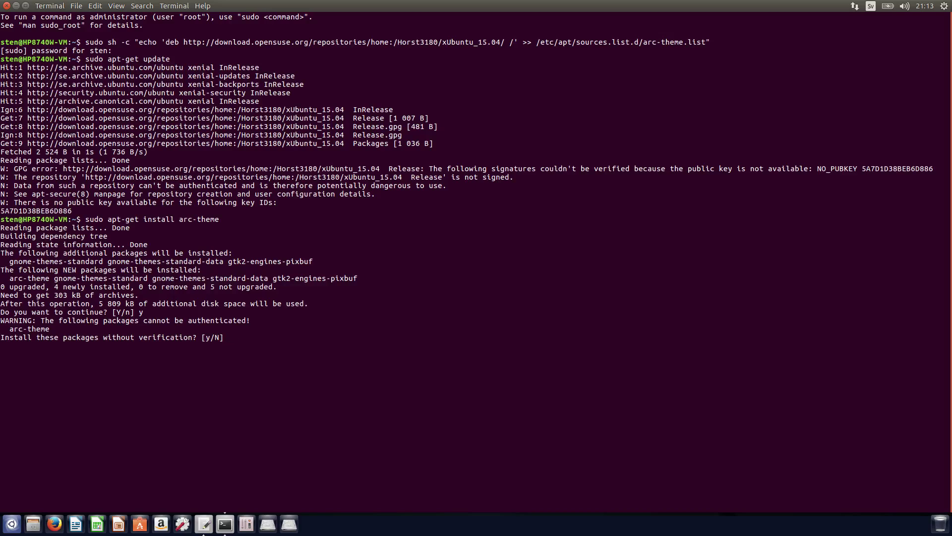
type("y")
key("Return")
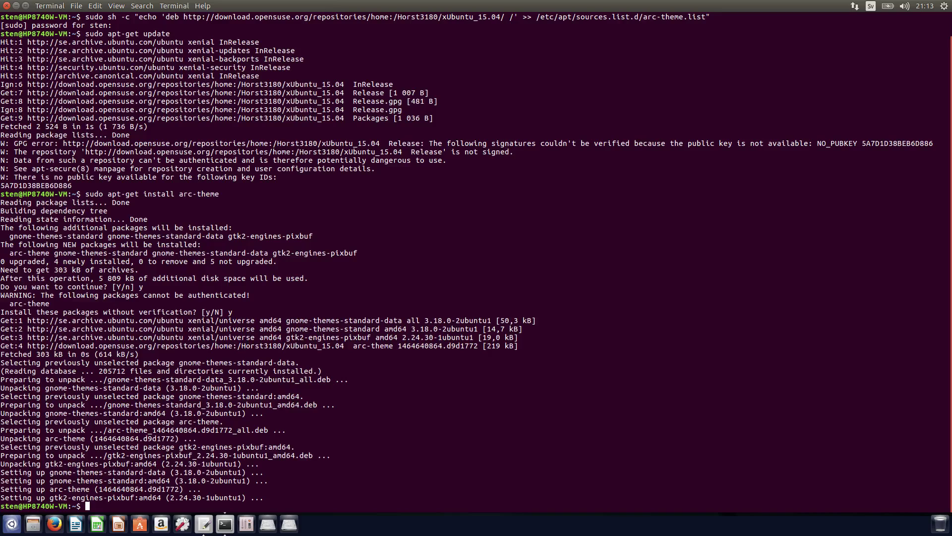
left_click(7, 5)
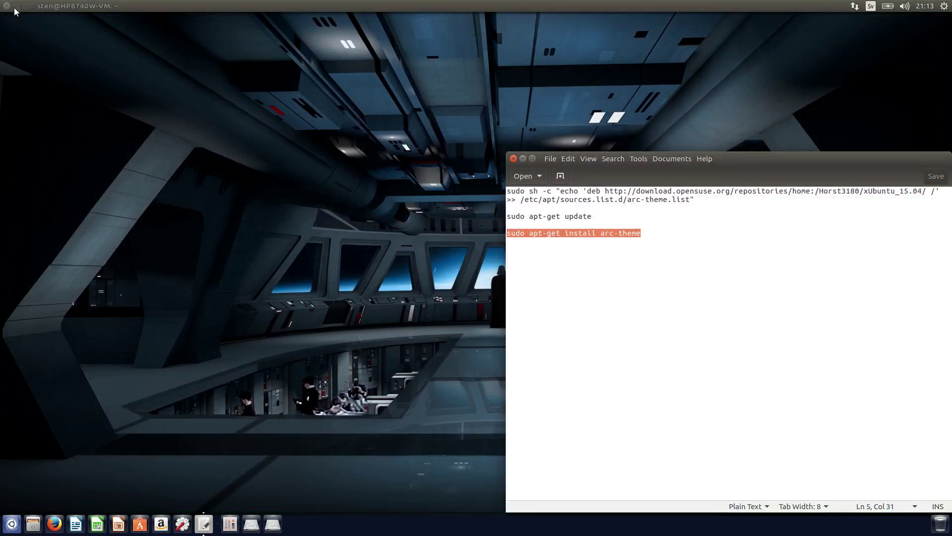
- Close gedit, select the Arc-dark theme in Unity Tweak Tool, then close it
left_click(514, 158)
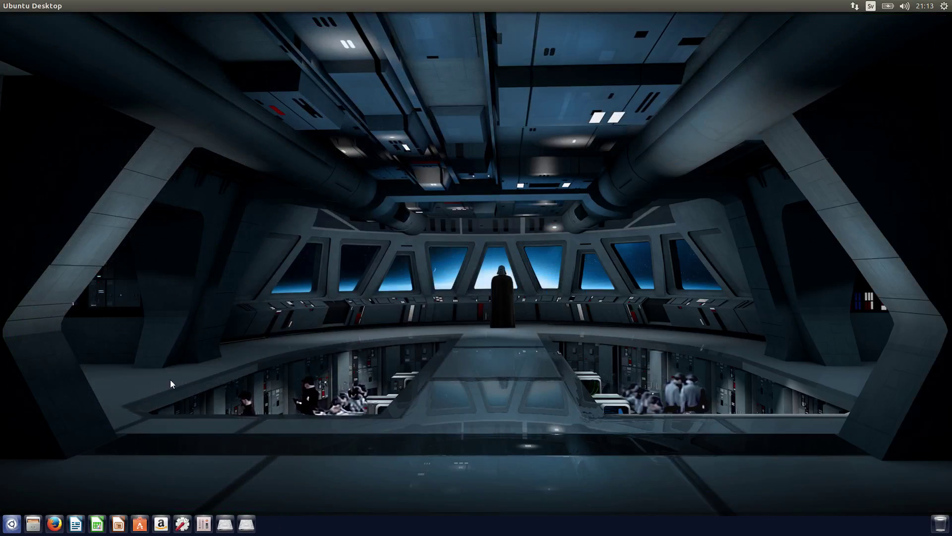
left_click(204, 528)
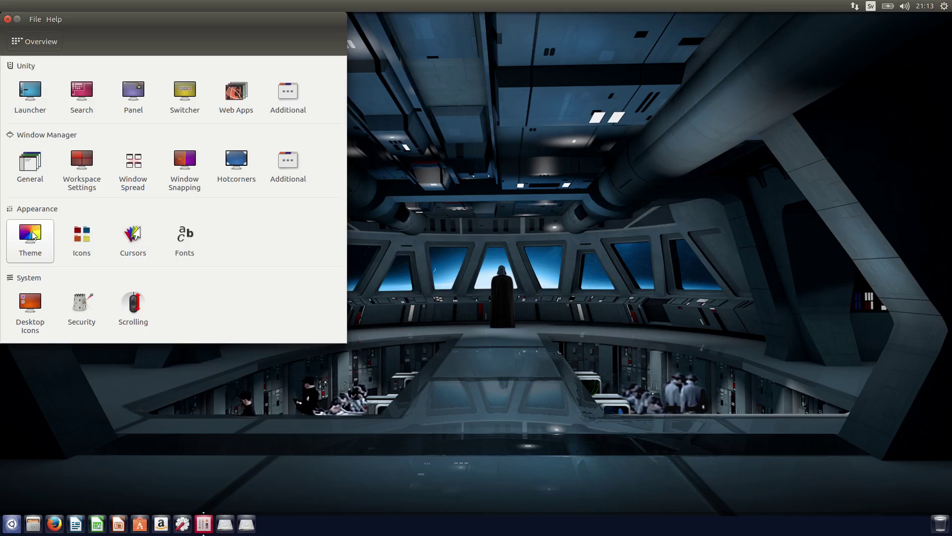
left_click(32, 236)
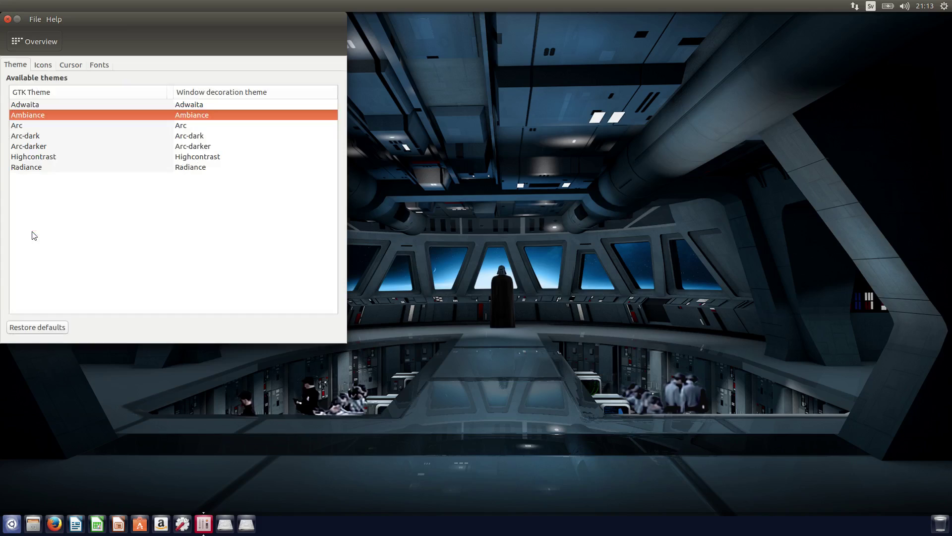
left_click(37, 138)
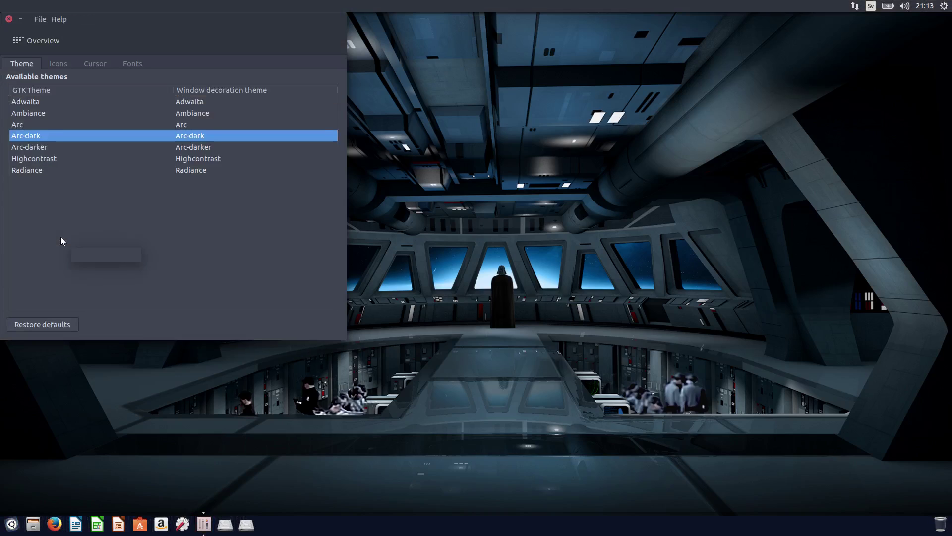
left_click_drag(86, 22, 153, 67)
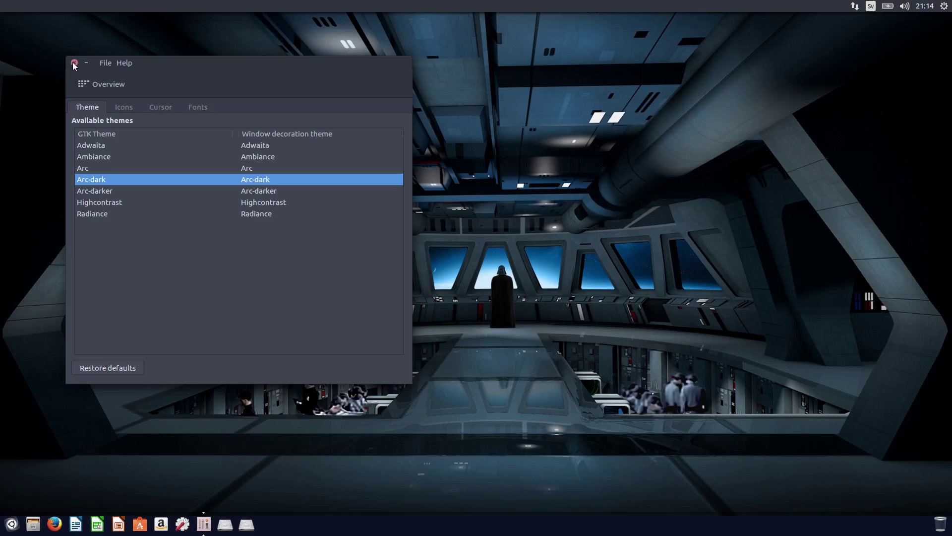
left_click(74, 63)
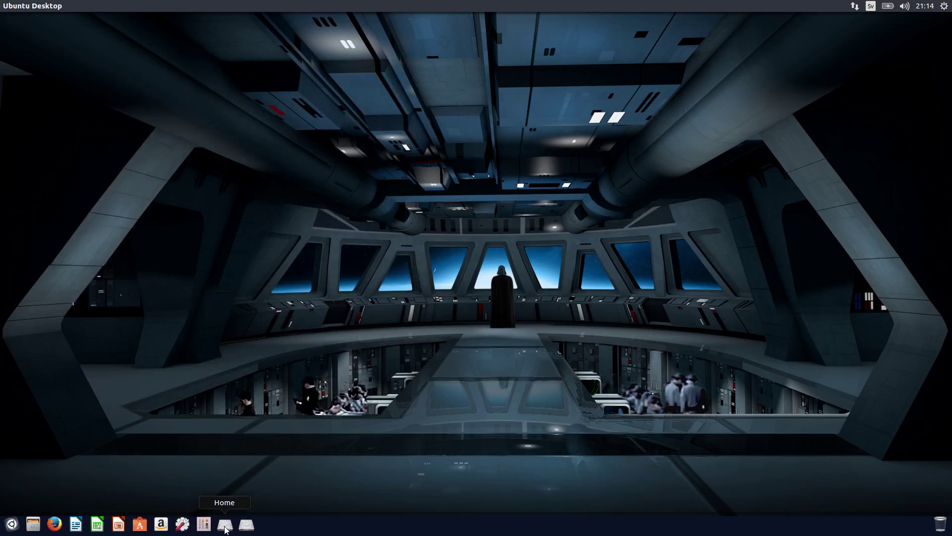
left_click(226, 527)
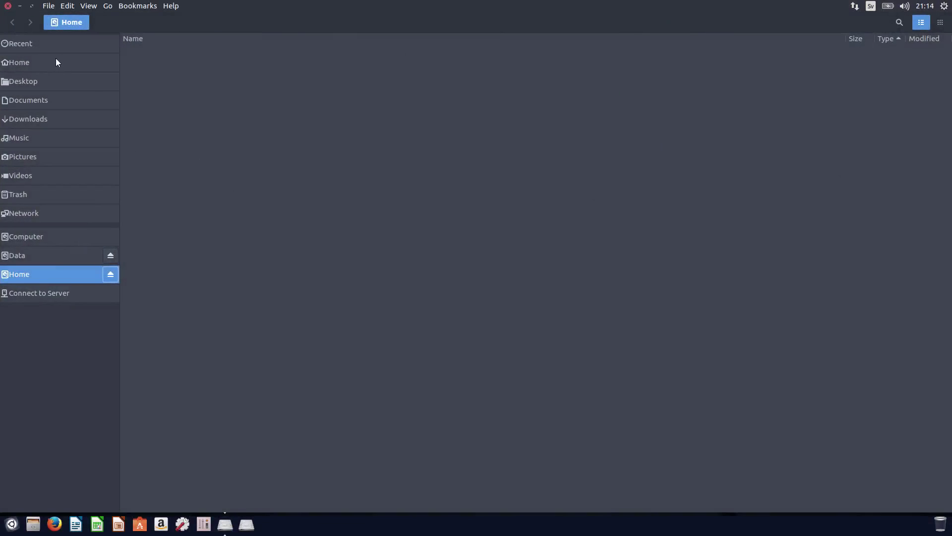
left_click(59, 63)
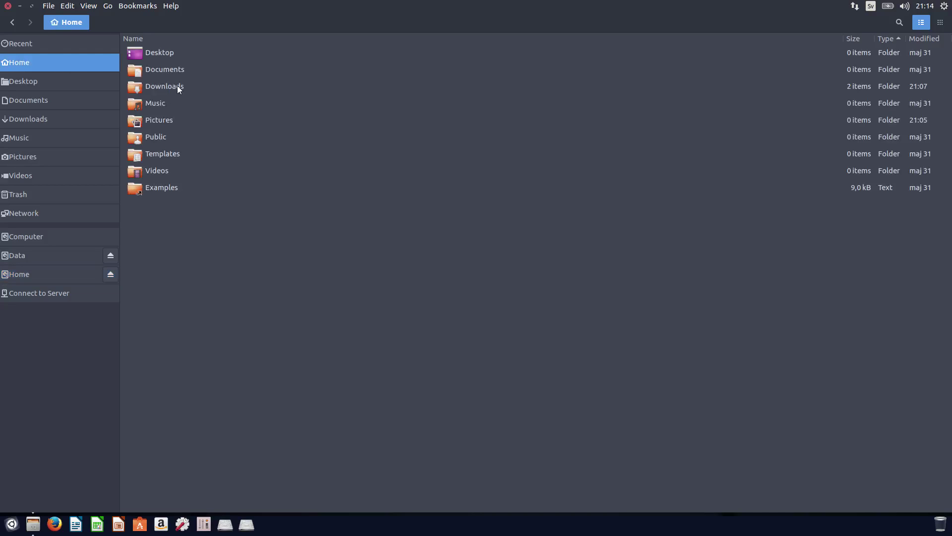
double_click(166, 86)
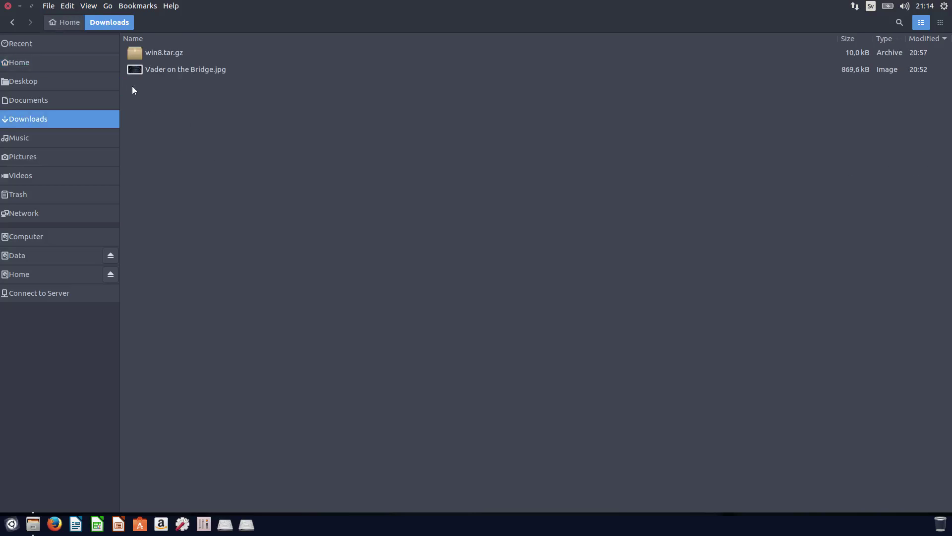
left_click(8, 6)
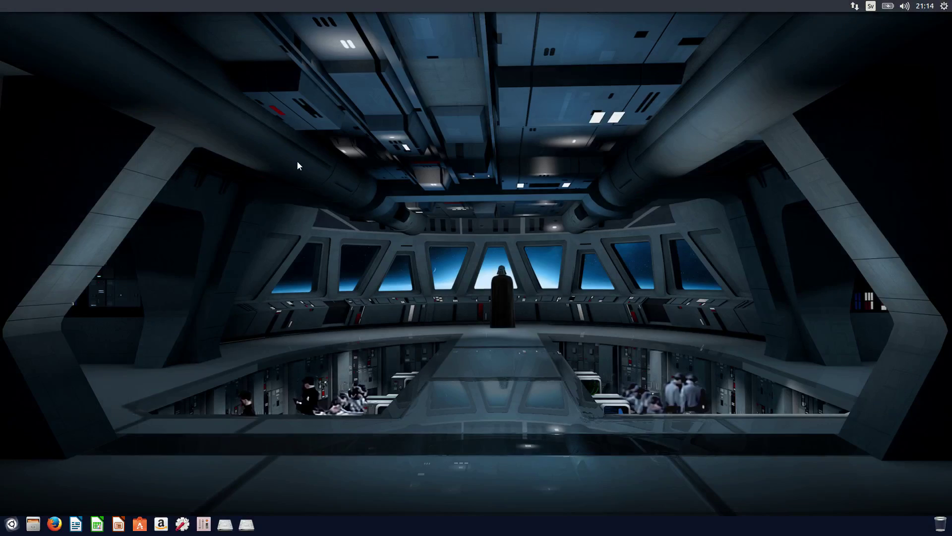